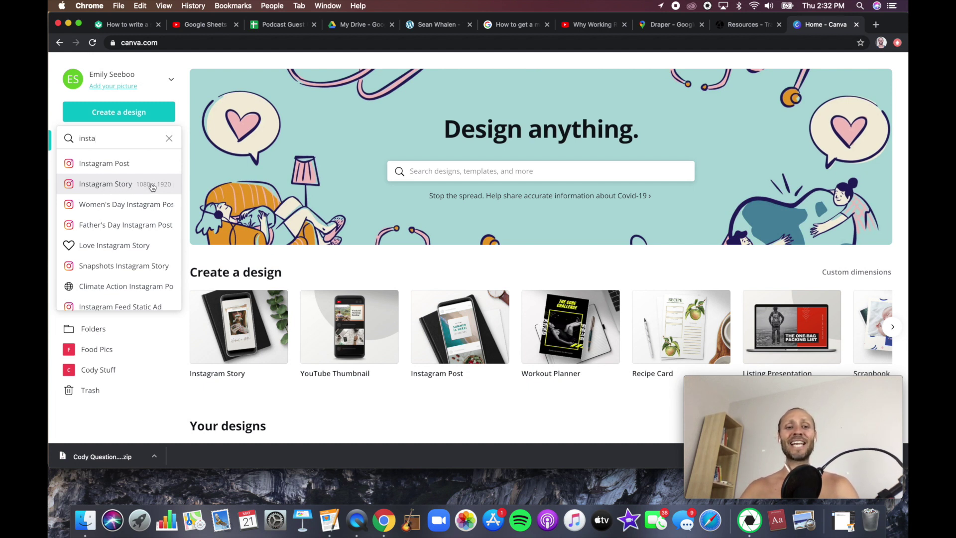
Step: Create a blank Instagram Story design and look over the photo, element and text libraries before returning to the templates
click(125, 185)
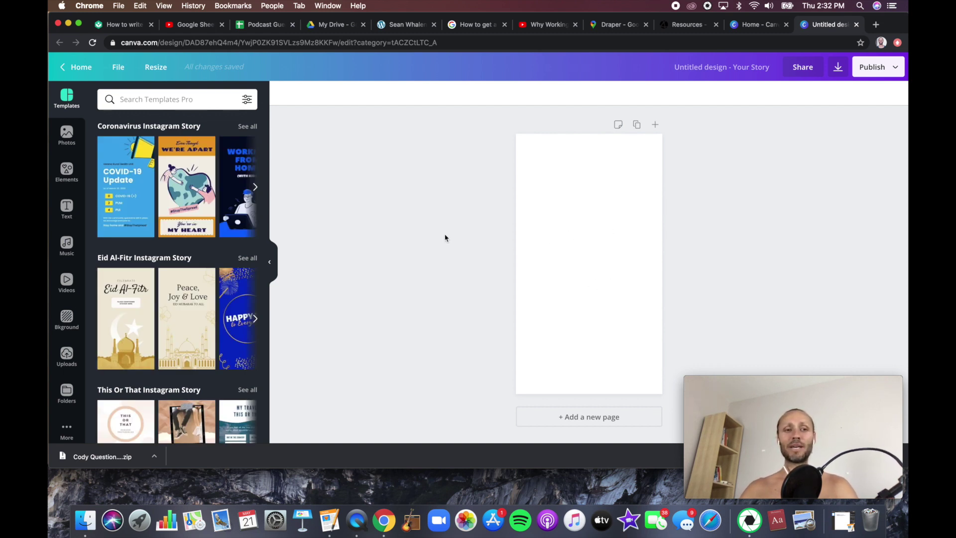
click(67, 134)
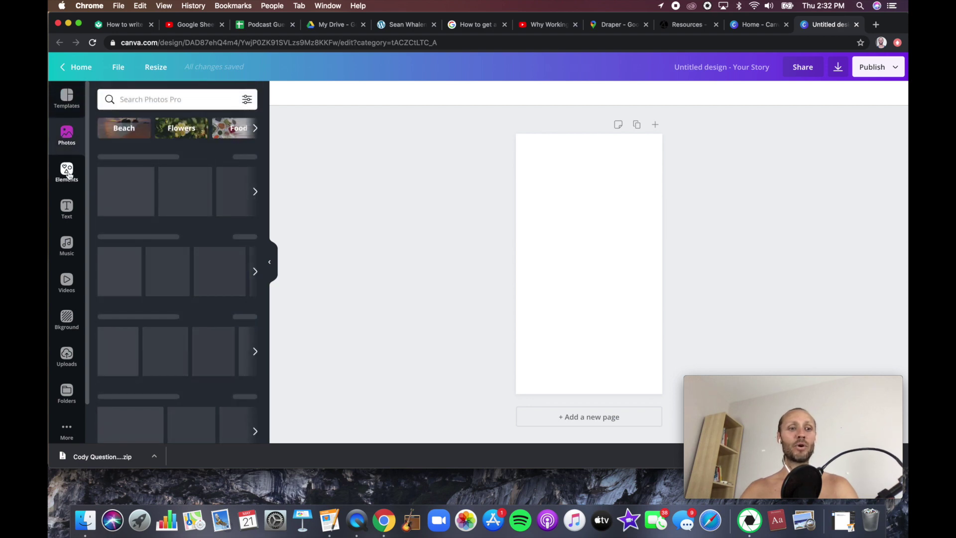
click(68, 172)
click(67, 208)
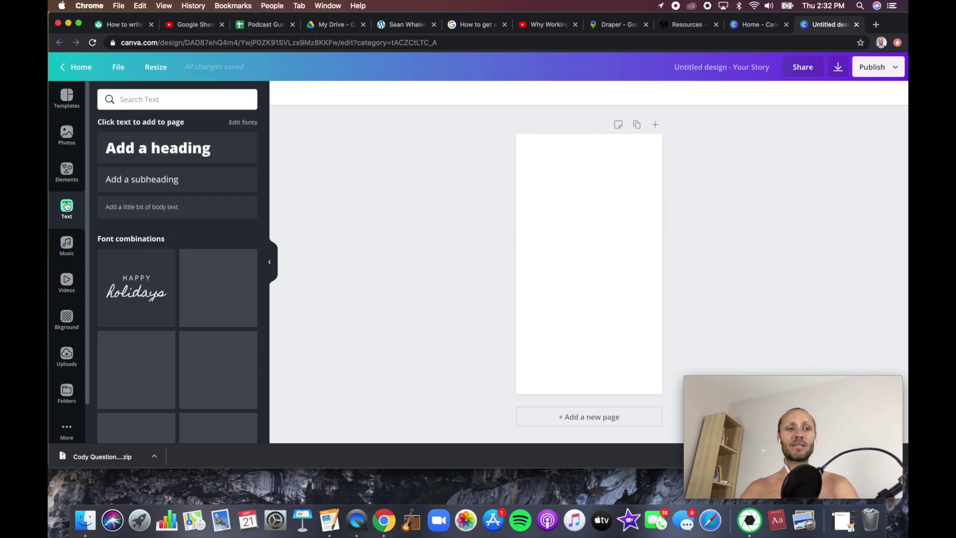
click(71, 102)
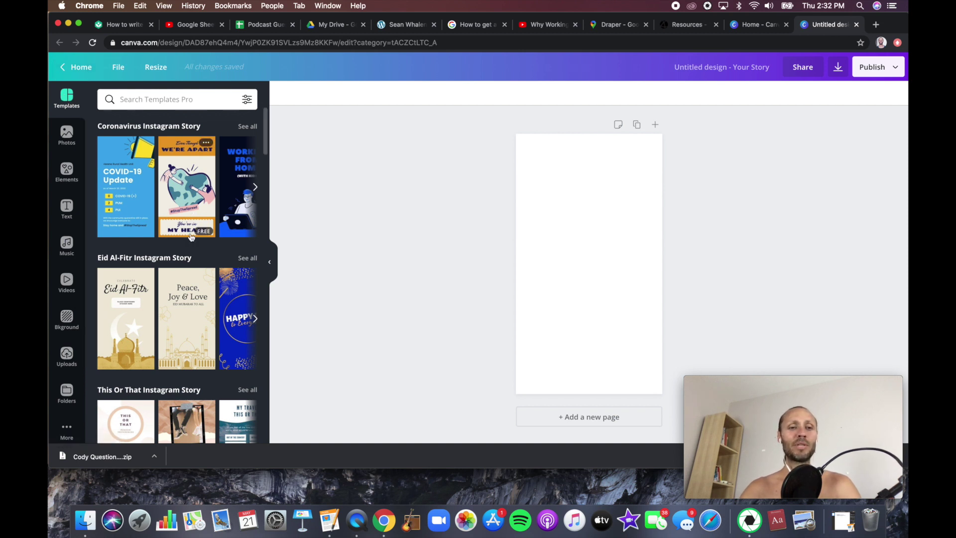
Step: Browse the Instagram Story template categories for a suitable layout
scroll(191, 237, down, 10)
scroll(190, 237, down, 10)
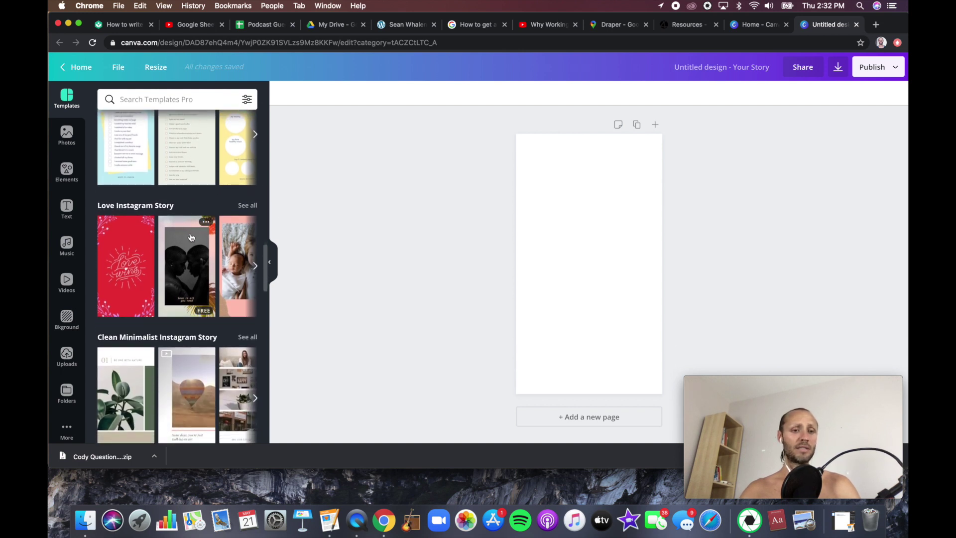
scroll(179, 249, down, 5)
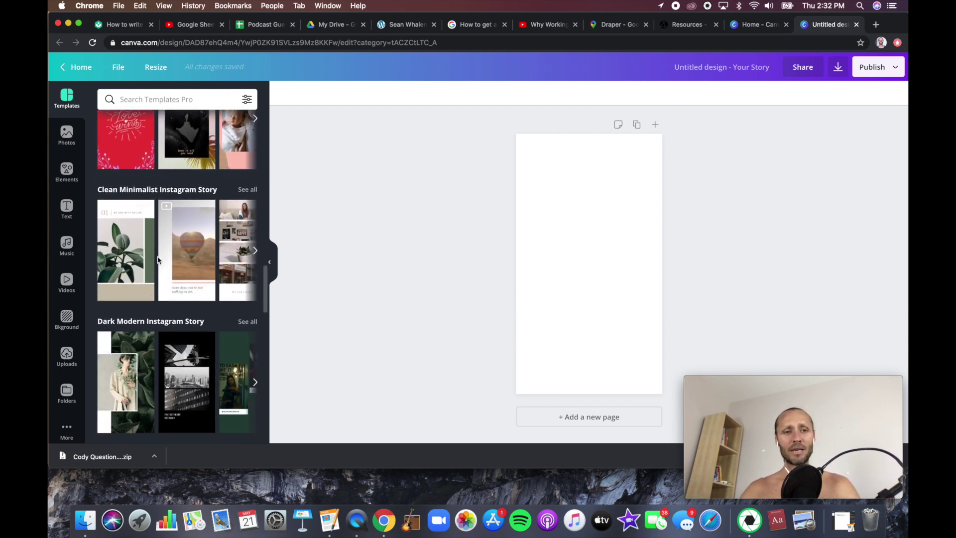
scroll(157, 259, up, 15)
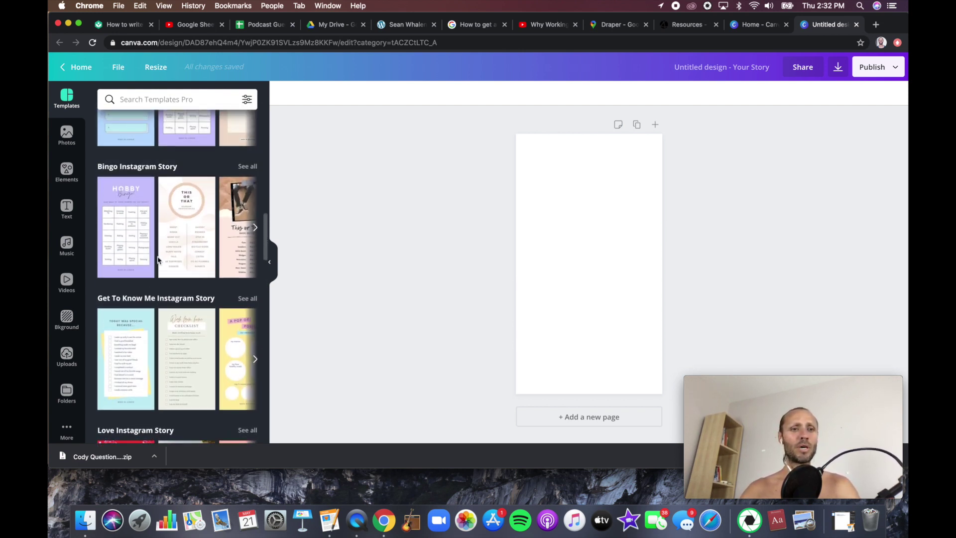
scroll(158, 259, up, 3)
scroll(158, 260, down, 9)
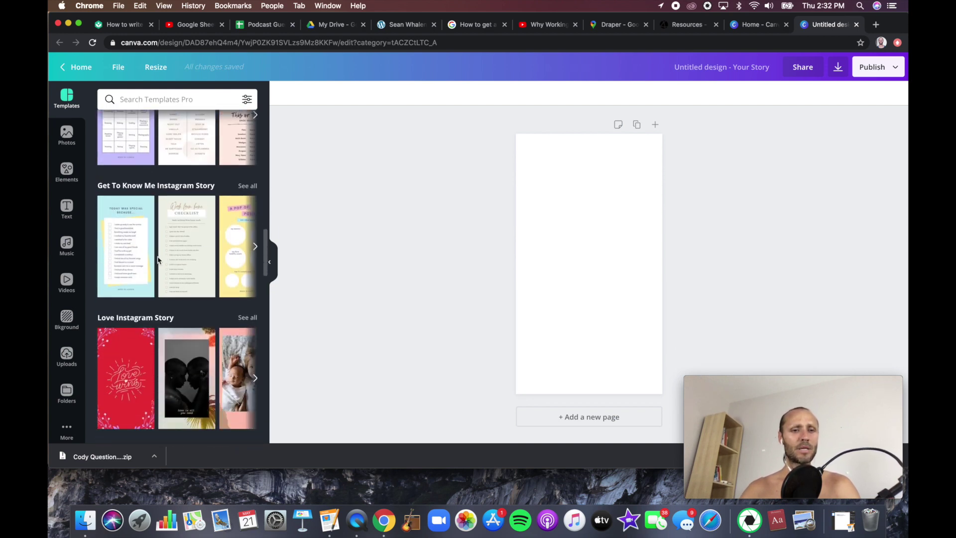
scroll(158, 259, down, 5)
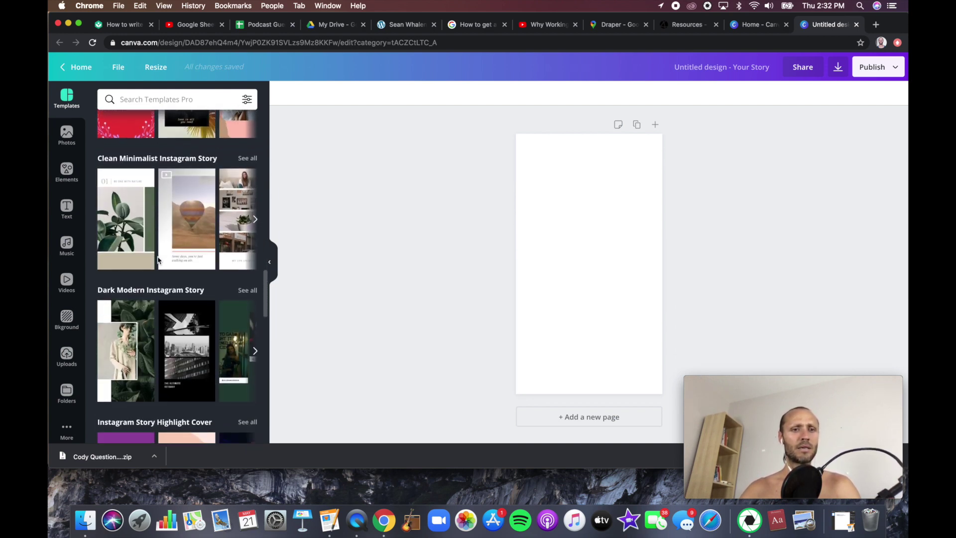
Step: Apply the "The Perfect Burger" page of the Portrait Photo With Border template, found among the Clean Minimalist Instagram Story designs
click(255, 219)
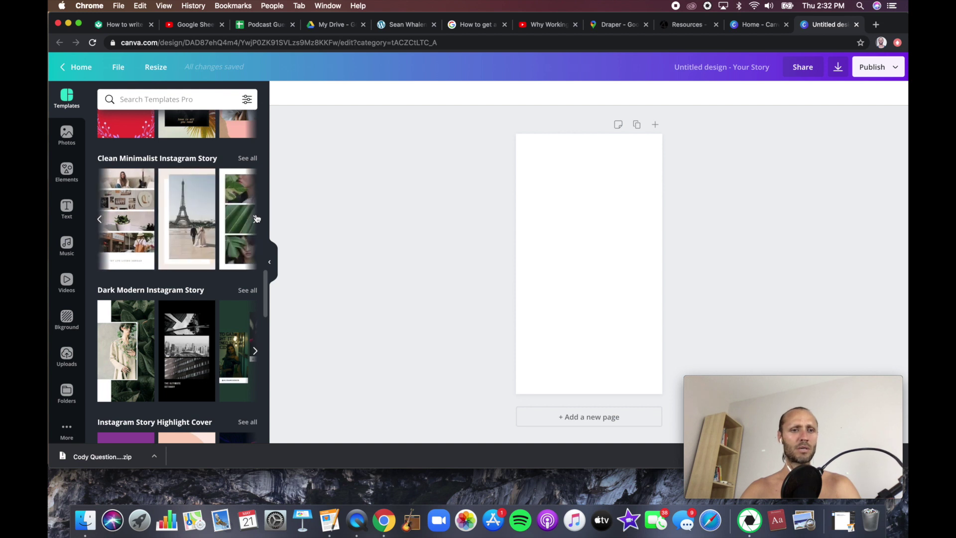
click(256, 218)
click(256, 218)
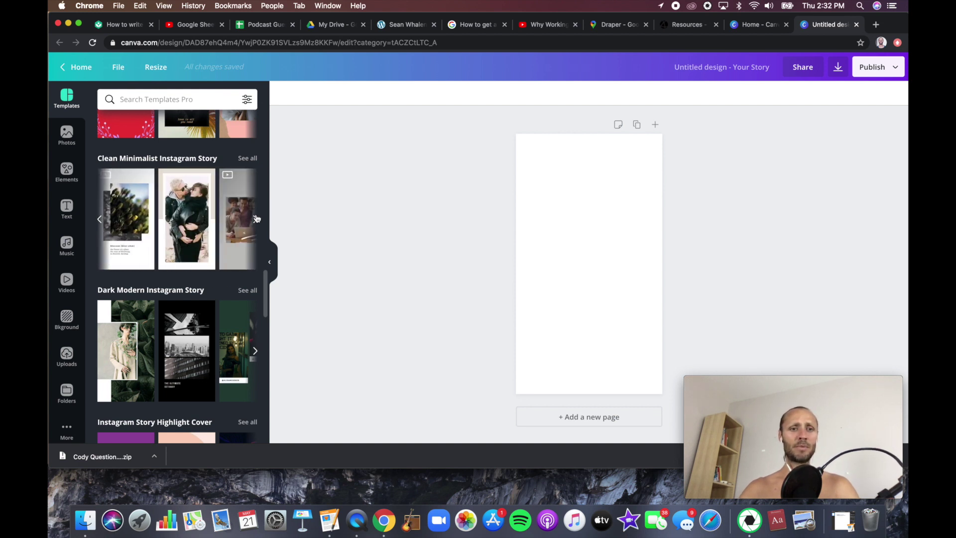
click(256, 218)
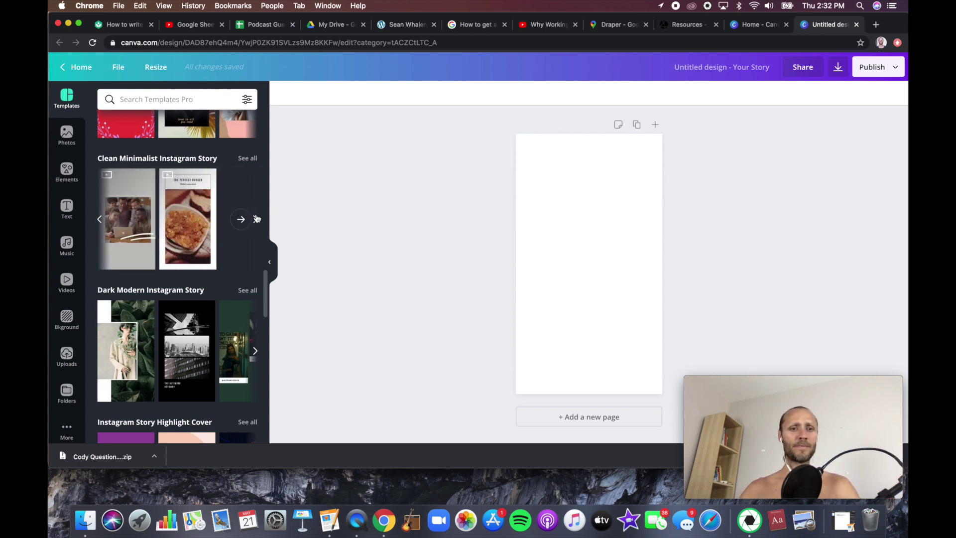
click(188, 214)
click(126, 208)
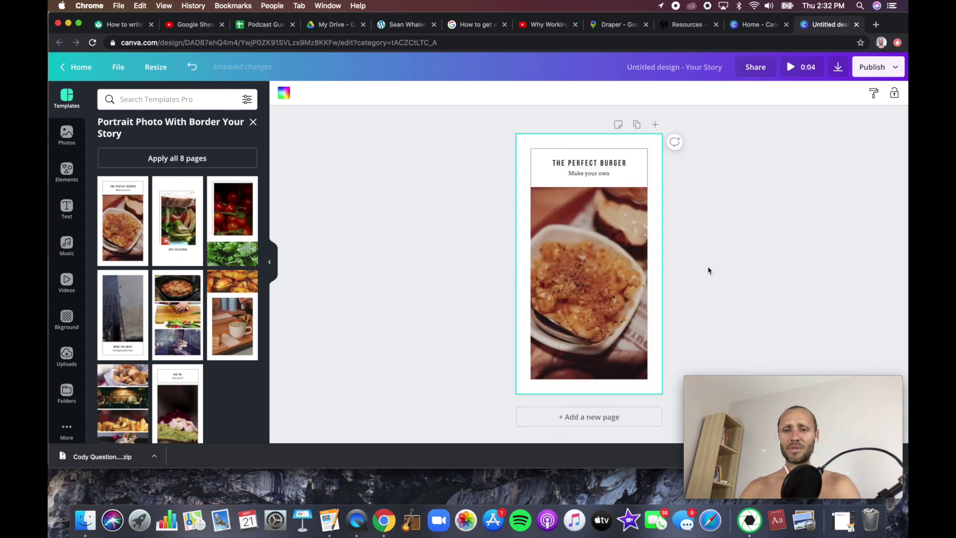
Step: Pause the playback of the burger video on the story page
click(586, 313)
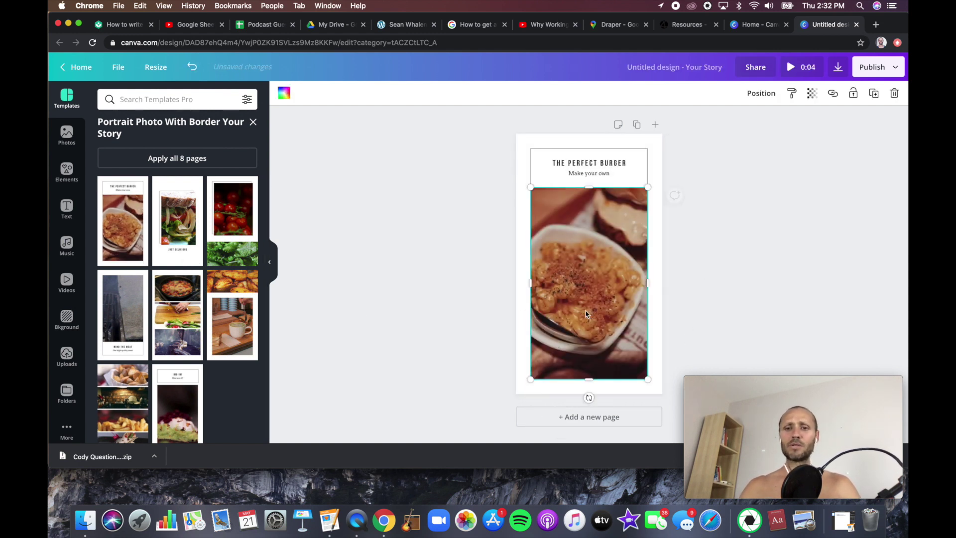
click(588, 282)
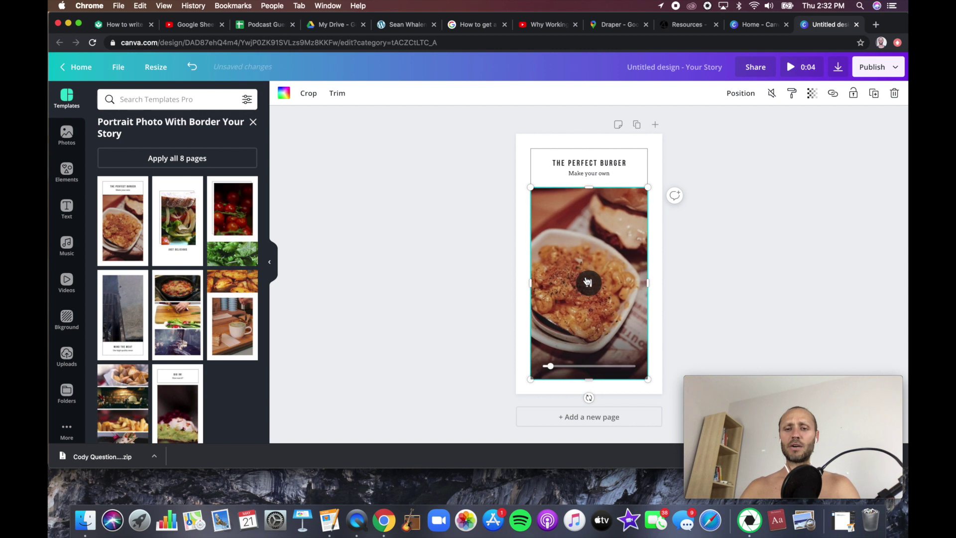
click(695, 255)
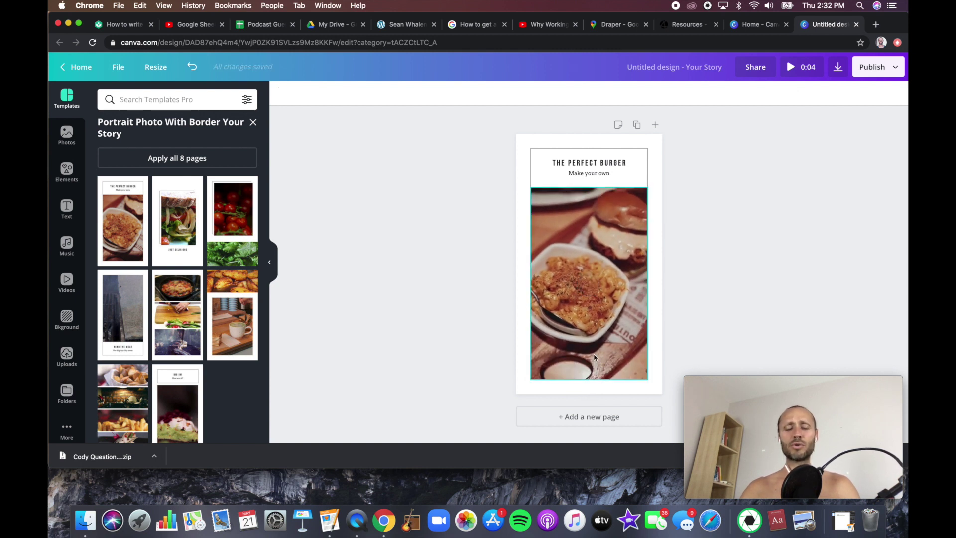
Step: Rotate the burger video to -90° so that it lies in landscape orientation across the page
click(591, 369)
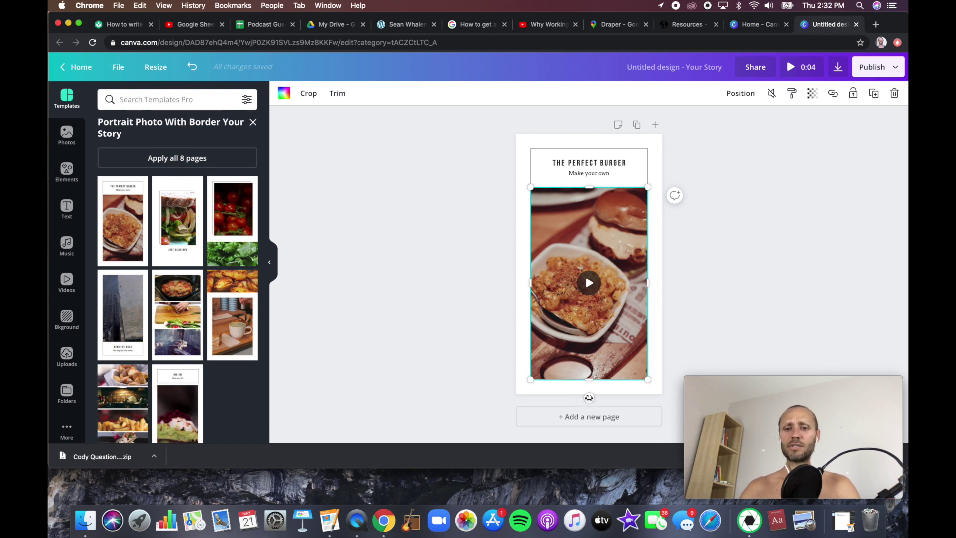
click(689, 315)
click(589, 372)
drag(588, 397, 695, 283)
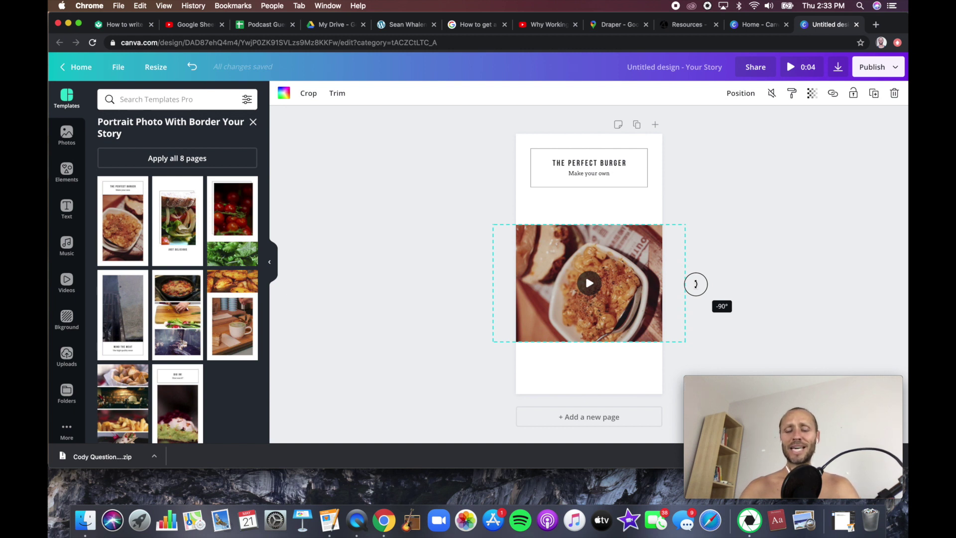
drag(696, 284, 695, 284)
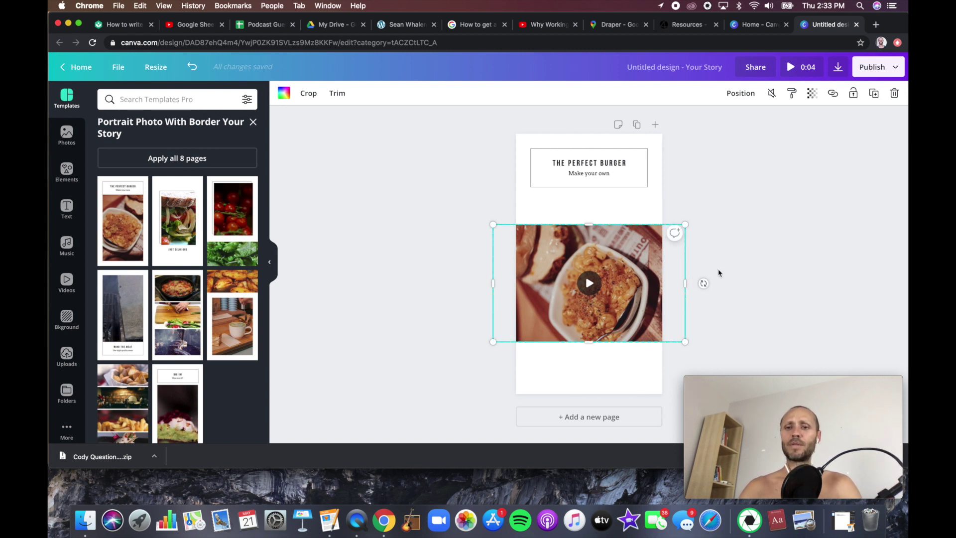
click(718, 270)
Step: Pull in both sides of the rotated burger video so that its width matches the page edges
click(642, 279)
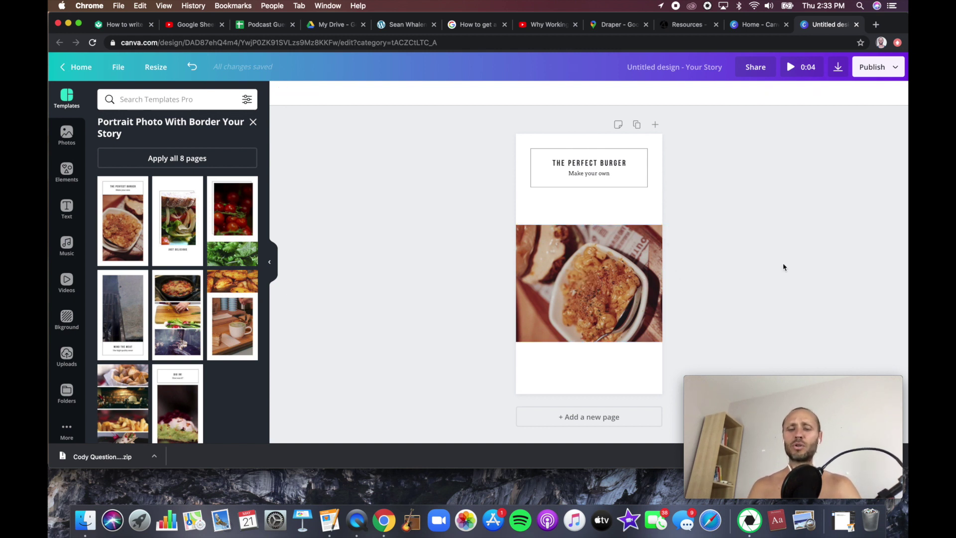
drag(680, 291, 662, 284)
drag(492, 279, 515, 282)
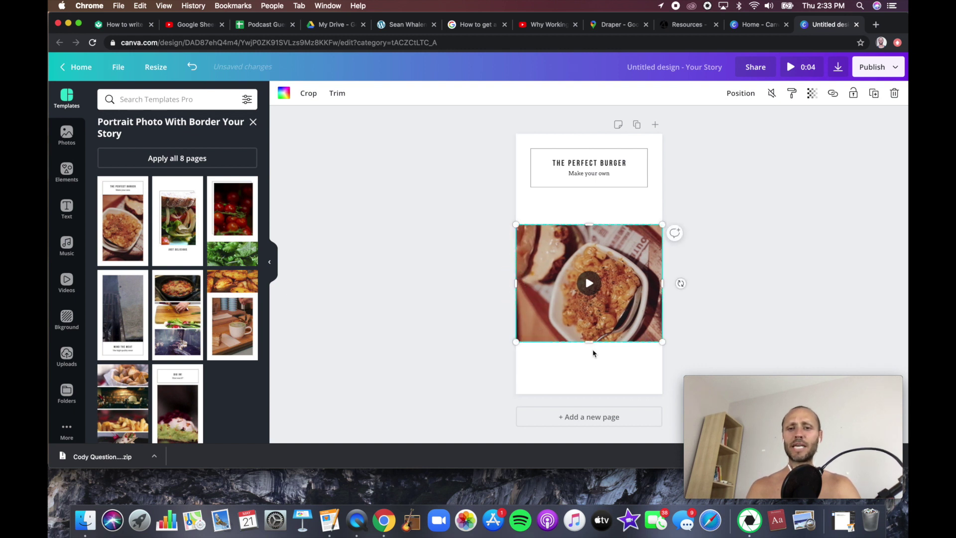
Step: Shorten the video from its lower edge to about 596 px high and nudge it slightly upward
drag(589, 339, 587, 306)
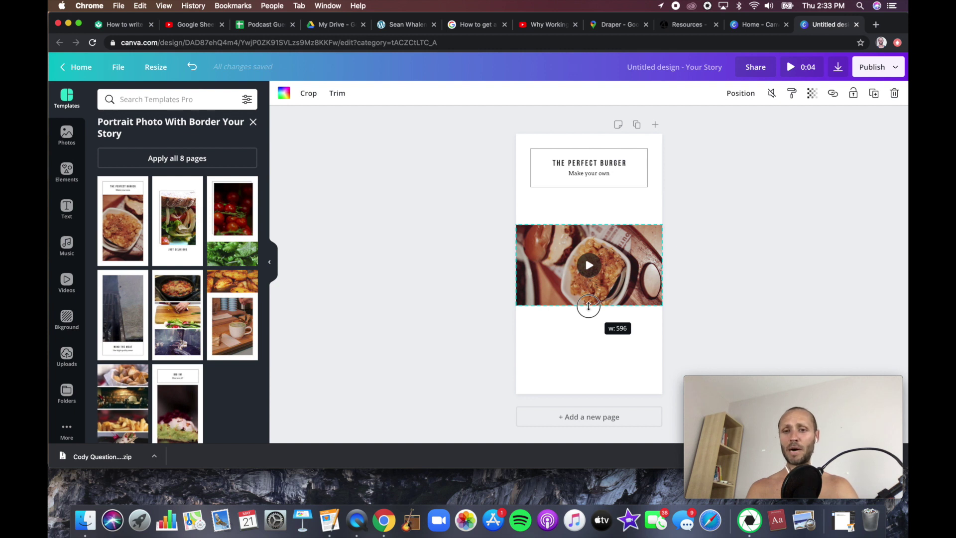
drag(587, 305, 588, 305)
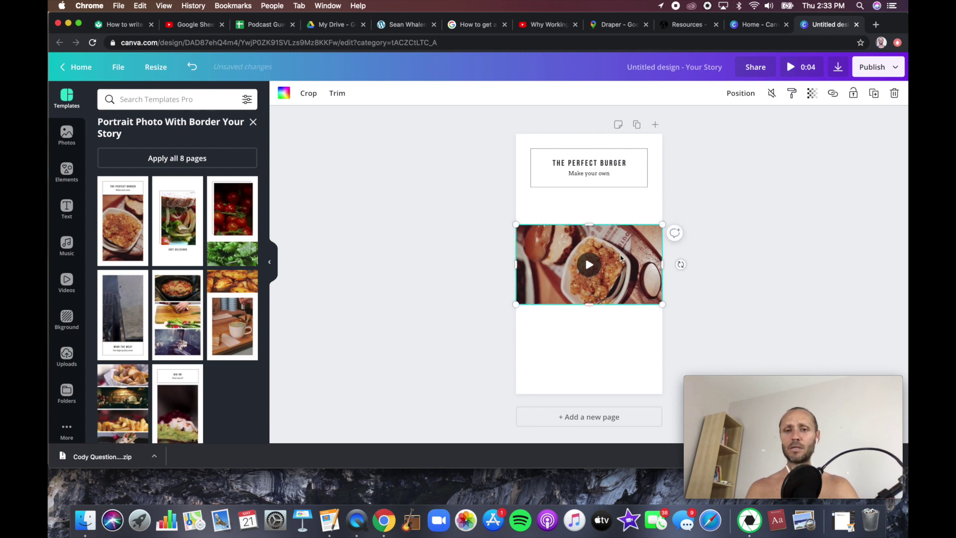
mouse_move(570, 260)
mouse_down()
mouse_move(571, 270)
mouse_move(570, 257)
mouse_up()
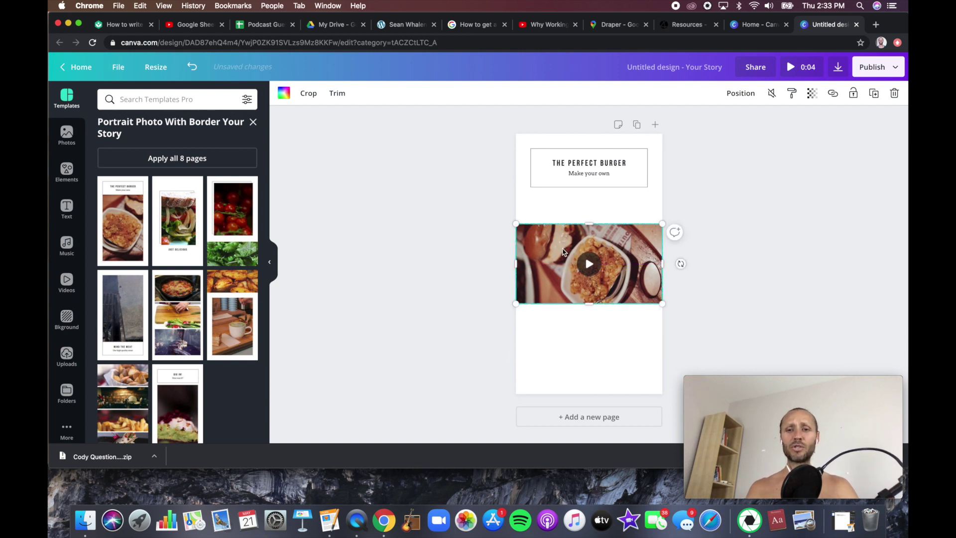
mouse_move(563, 251)
mouse_down()
mouse_move(563, 198)
mouse_move(565, 304)
mouse_move(561, 190)
mouse_move(567, 242)
mouse_up()
Step: Delete the rectangular border around the heading text, and place the text group above the video with a copy directly below it
click(620, 186)
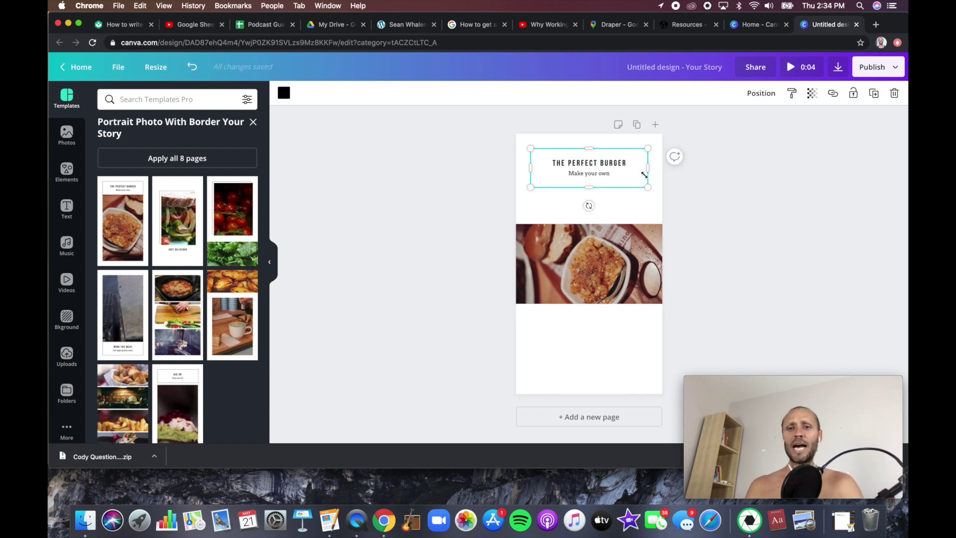
click(613, 210)
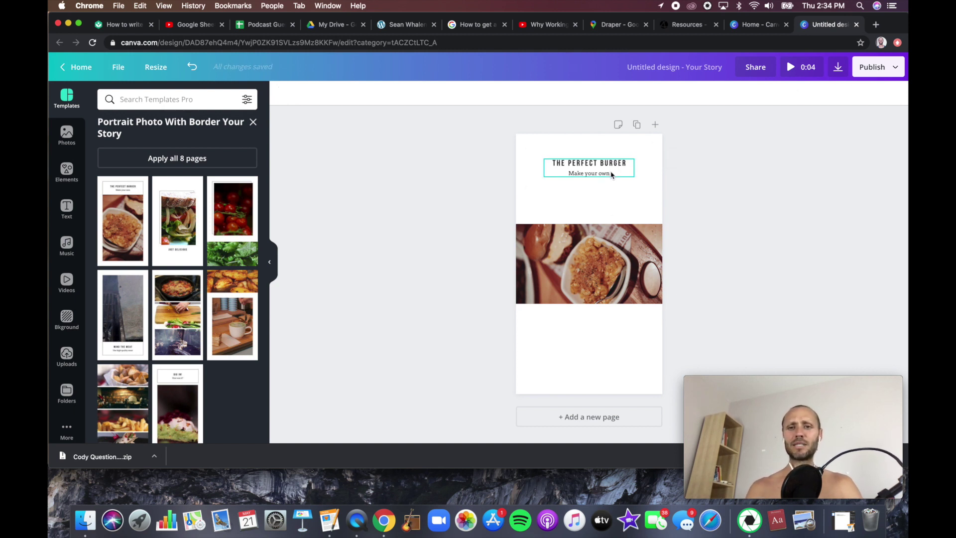
click(588, 167)
drag(588, 167, 584, 314)
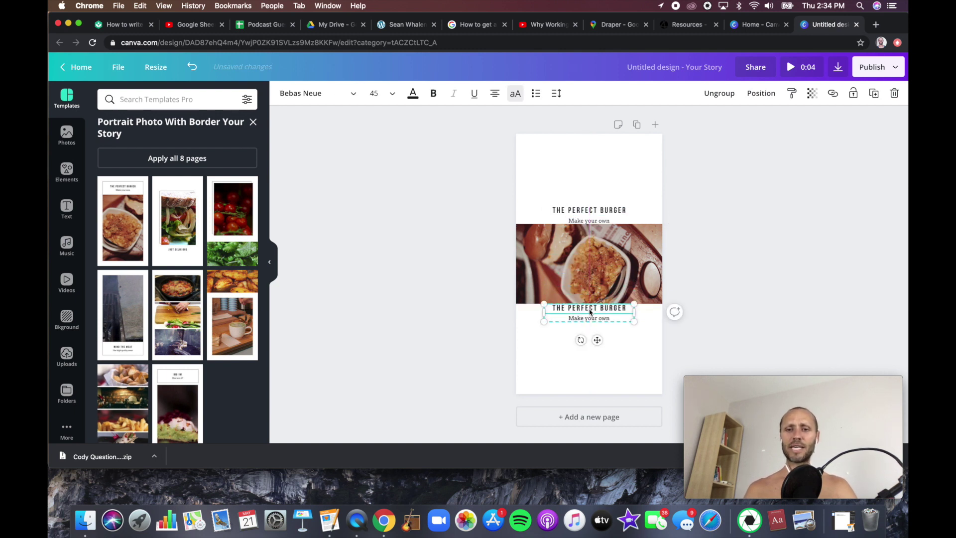
click(627, 345)
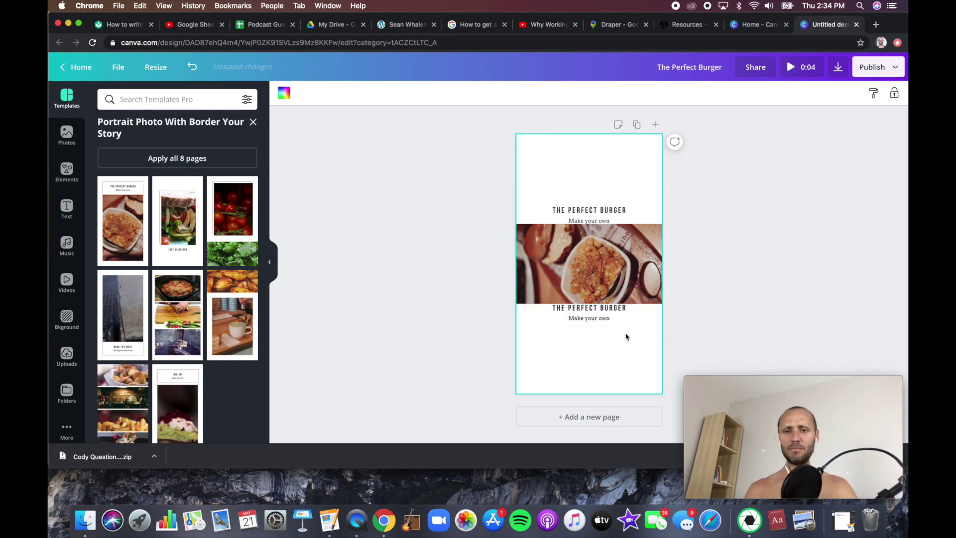
Step: Delete the "The Perfect Burger" line from the lower text group and the "Make your own" line from the upper one
click(602, 310)
key(Delete)
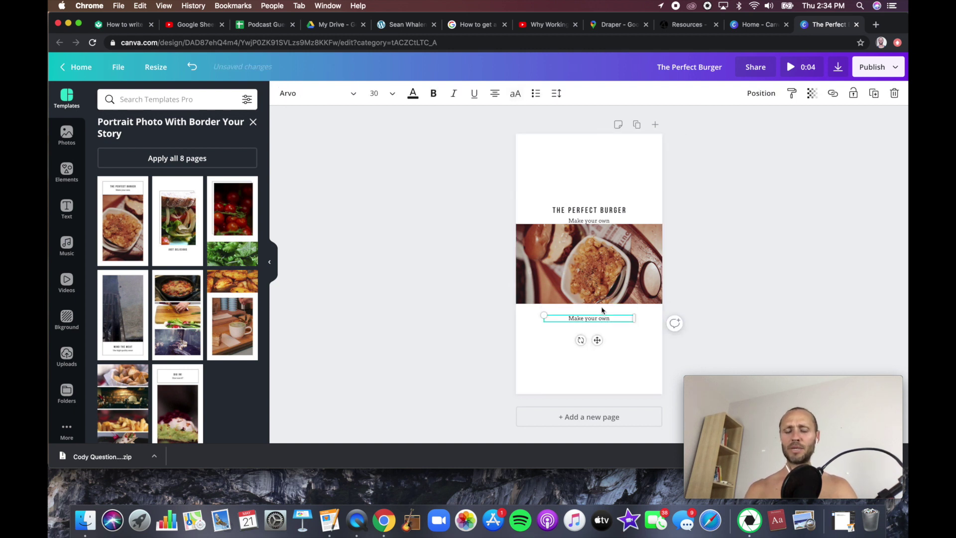
click(598, 226)
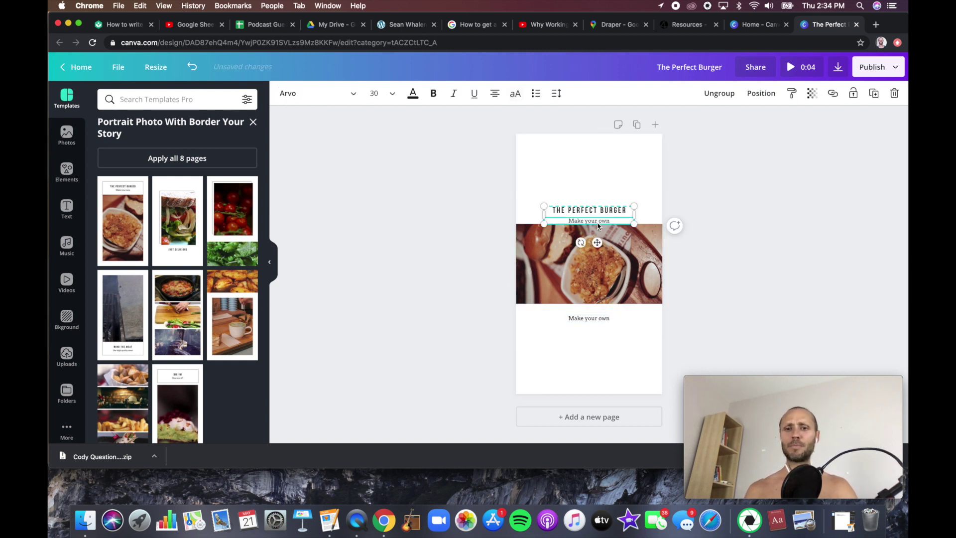
key(Delete)
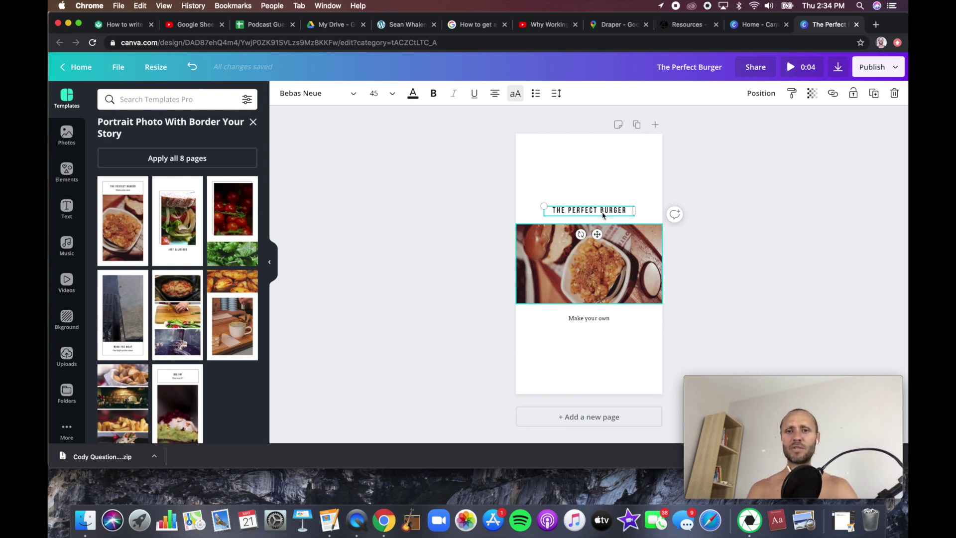
Step: Move the "The Perfect Burger" heading down to the video's upper edge and the "Make your own" line up to its lower edge
drag(589, 212, 589, 221)
drag(588, 312, 589, 301)
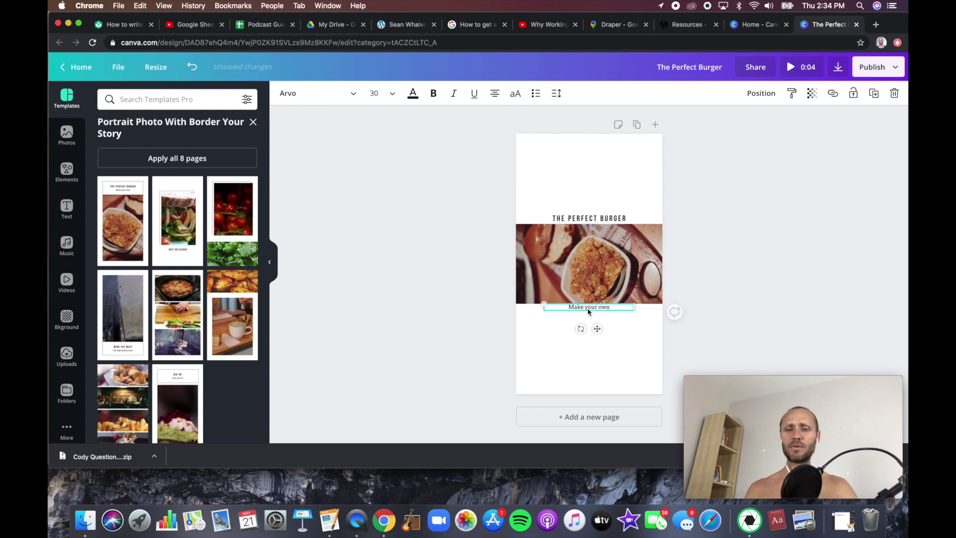
Step: Replace the heading text above the video with "MY JOURNEY"
click(586, 218)
double_click(586, 218)
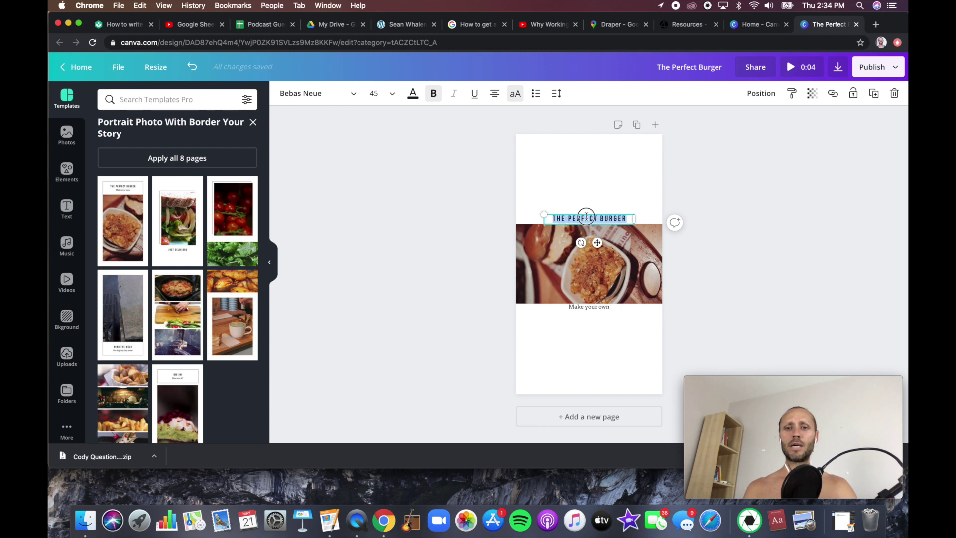
text(MY)
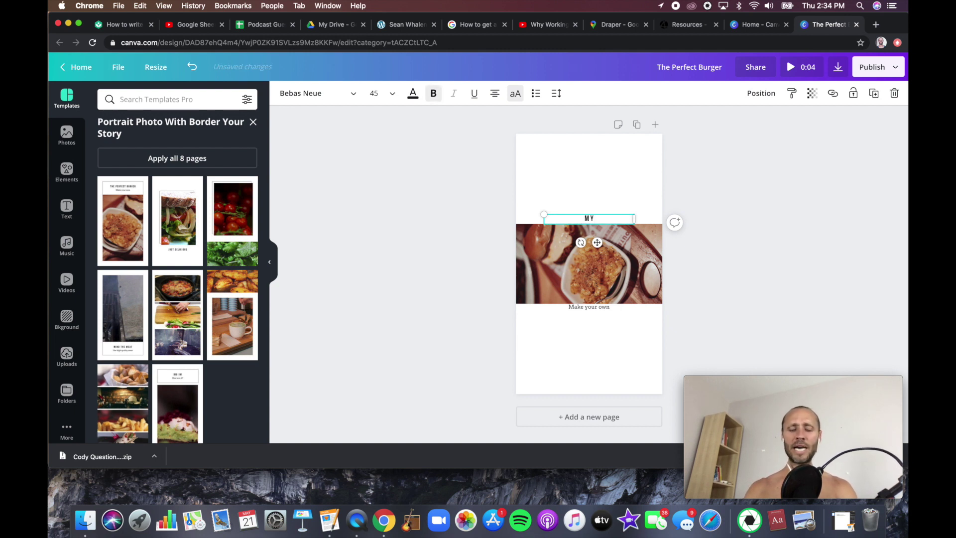
text( JOURNEY)
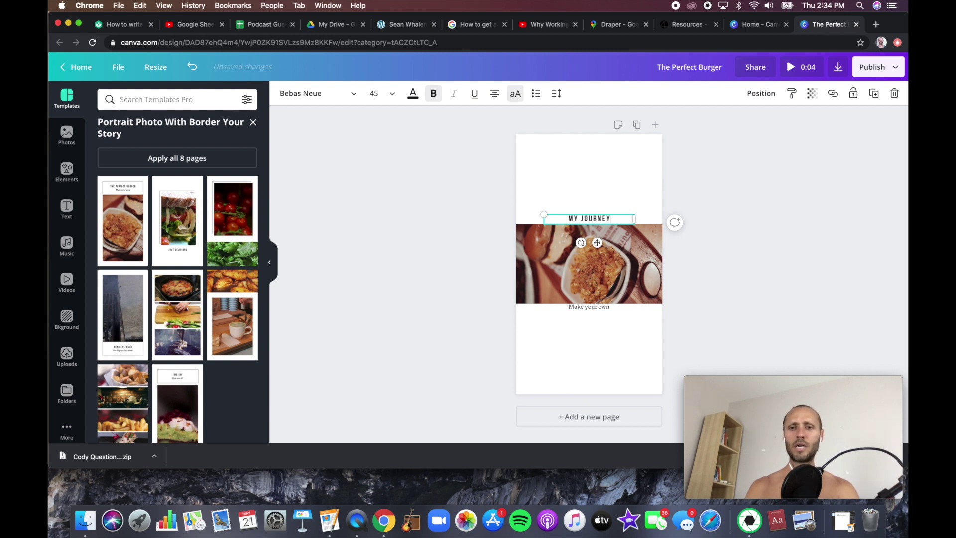
Step: Replace the "Make your own" text below the video with "FEB 25TH"
click(591, 306)
double_click(591, 306)
text(FEB 25TH)
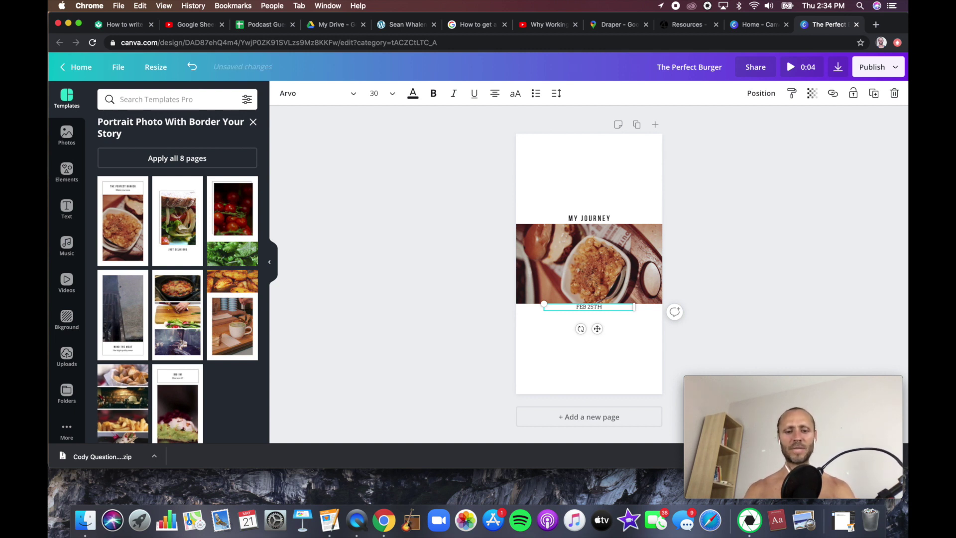
click(605, 327)
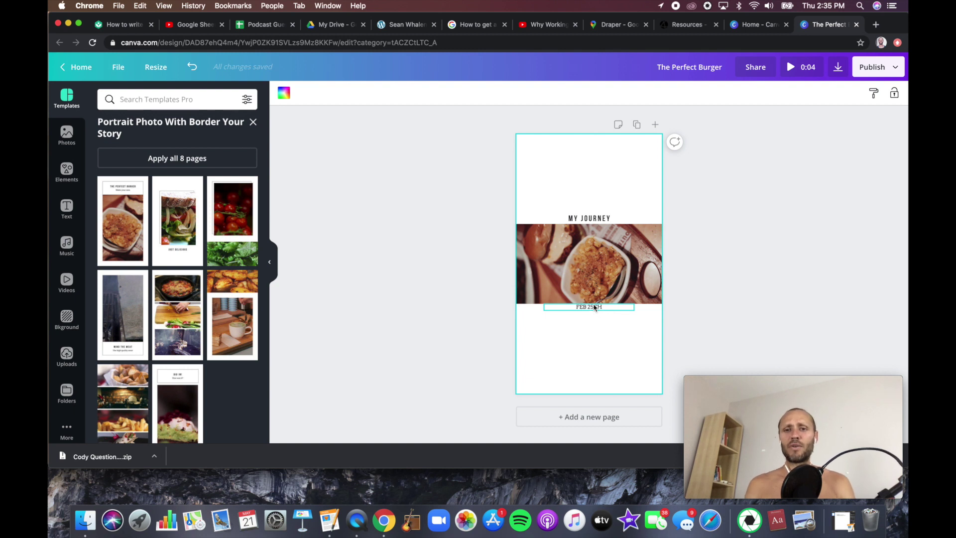
Step: Browse the available font sizes and fonts for the "MY JOURNEY" heading without applying any of them
click(597, 217)
double_click(596, 217)
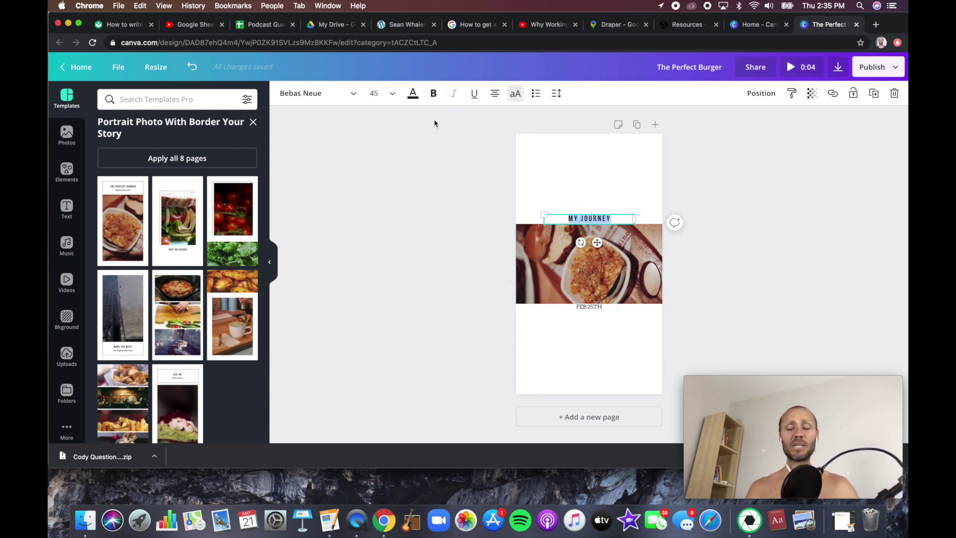
click(391, 93)
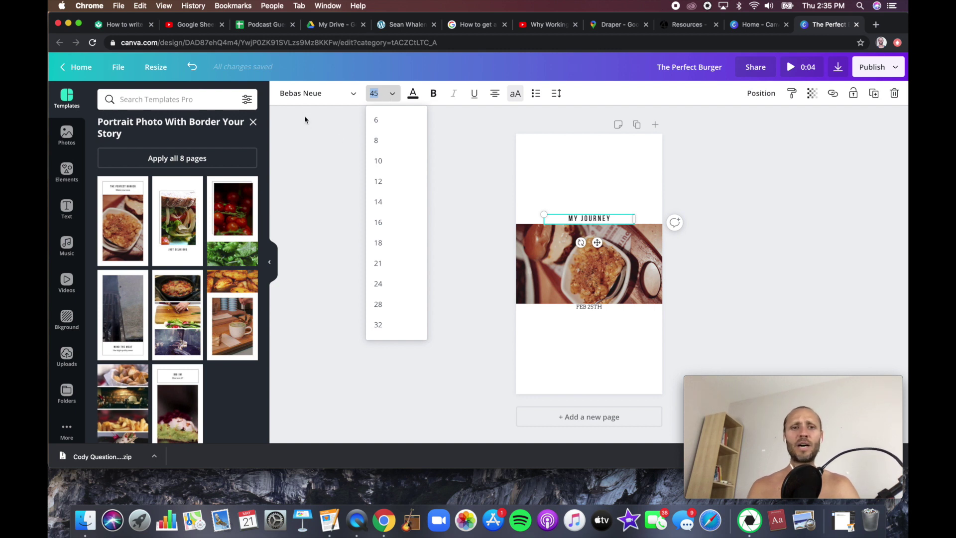
click(313, 194)
double_click(596, 219)
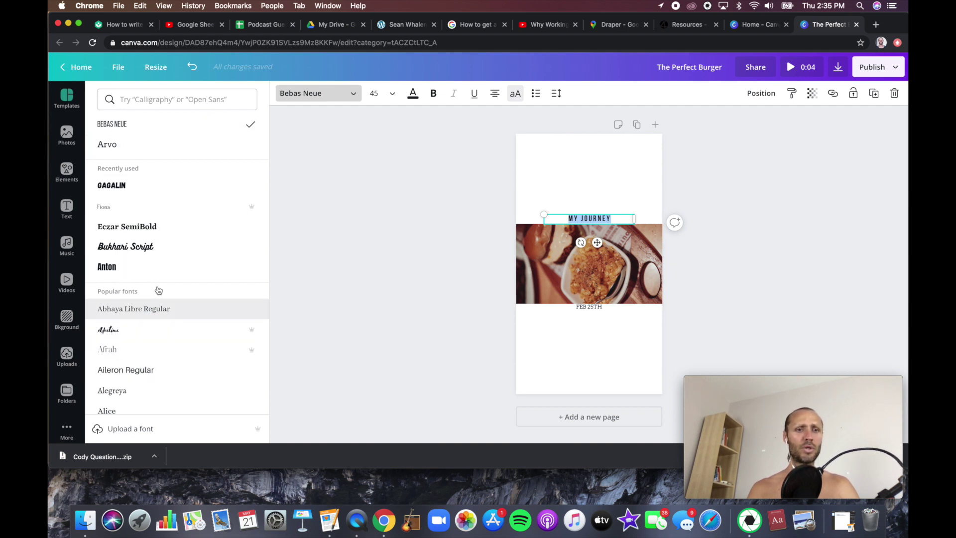
scroll(171, 294, down, 10)
scroll(171, 294, down, 3)
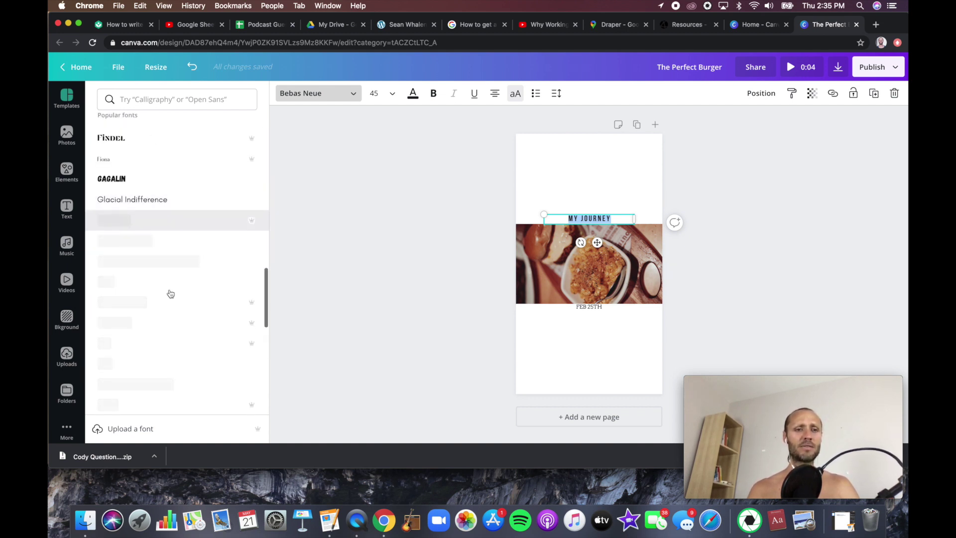
scroll(170, 292, down, 5)
scroll(170, 292, down, 10)
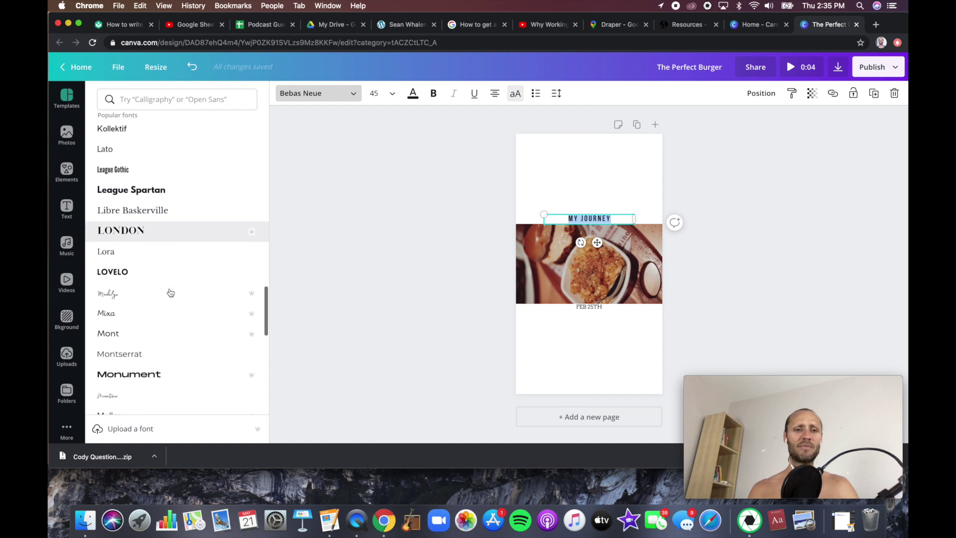
scroll(170, 292, up, 20)
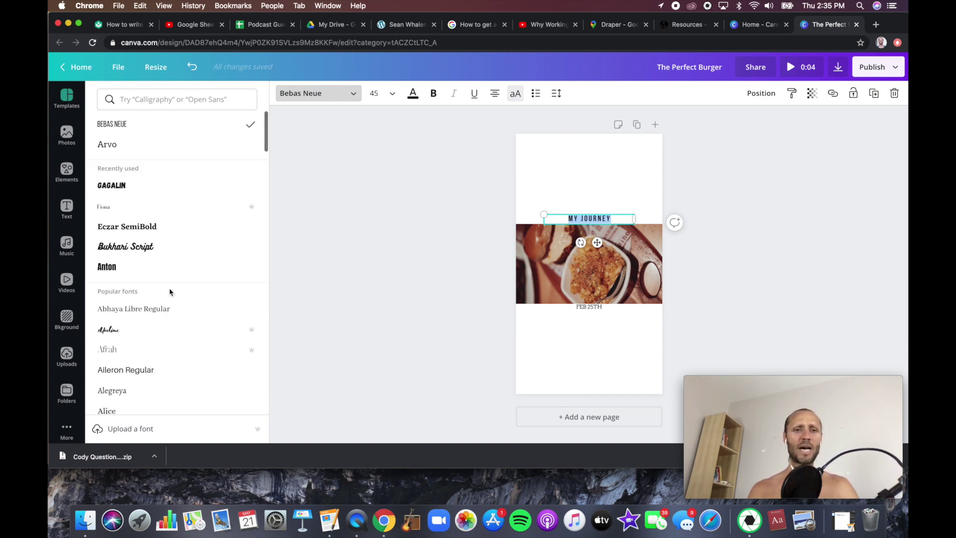
click(399, 145)
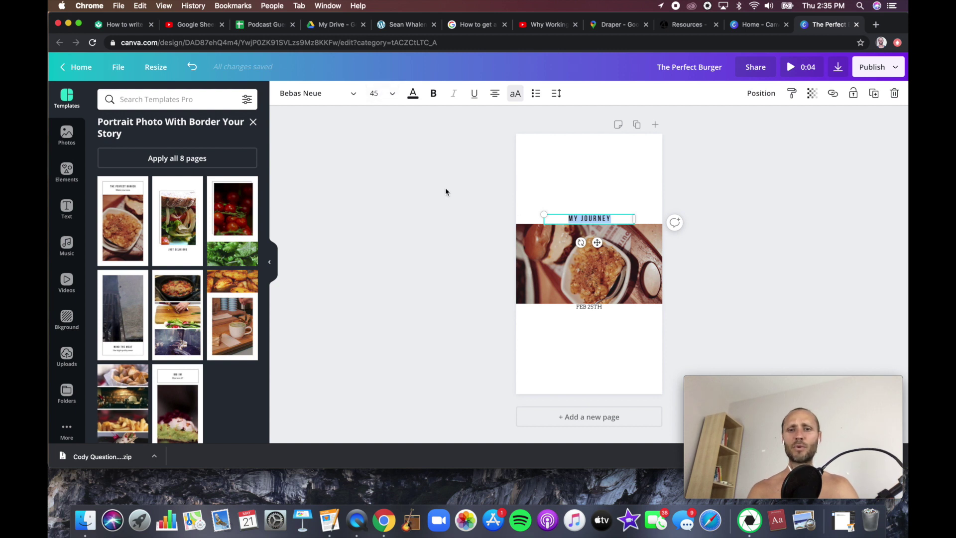
Step: Enlarge the "MY JOURNEY" heading to font size 80 and increase it further to 120
click(392, 94)
scroll(384, 232, down, 5)
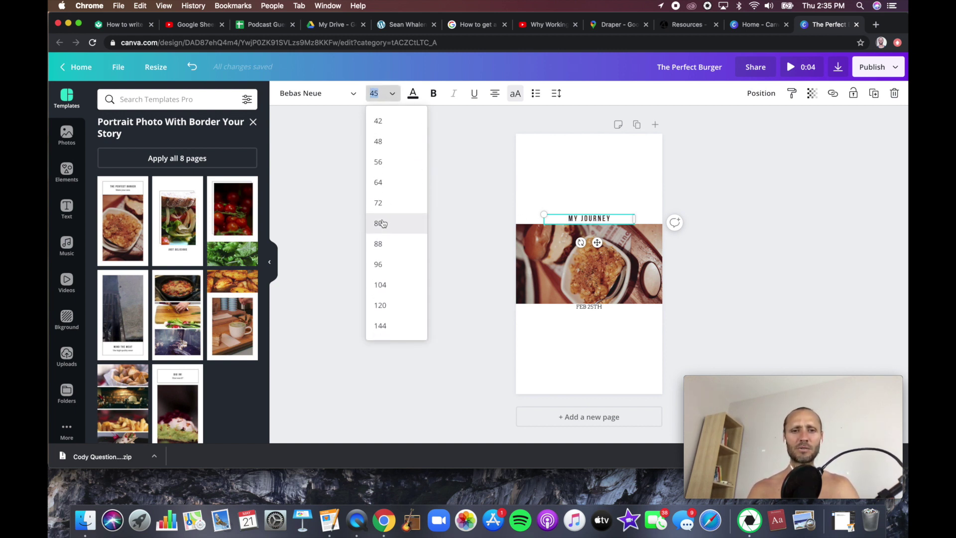
click(382, 224)
click(377, 97)
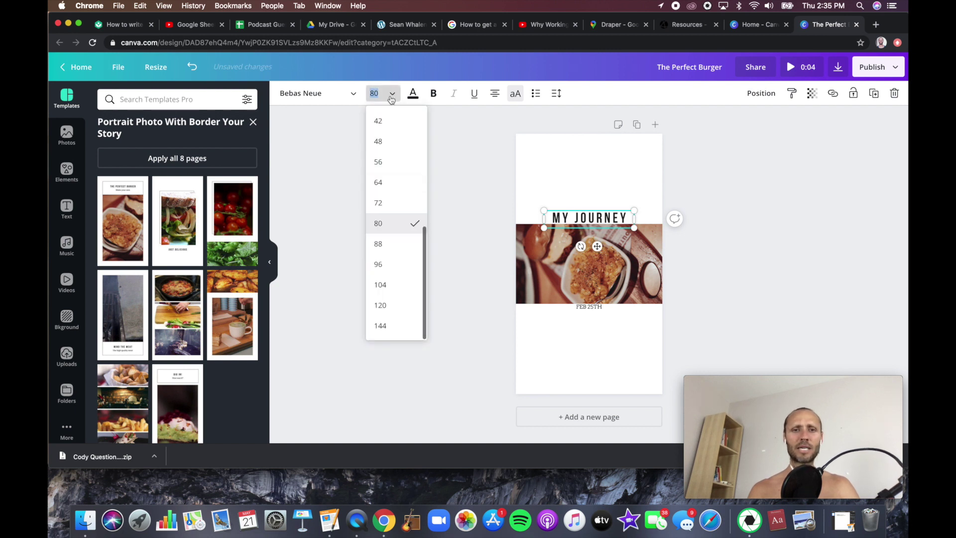
click(378, 93)
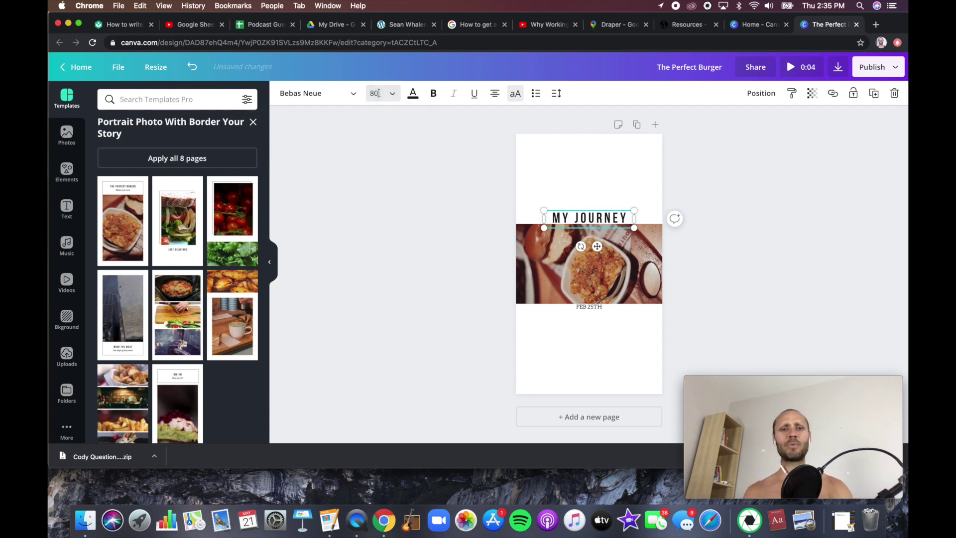
text(120)
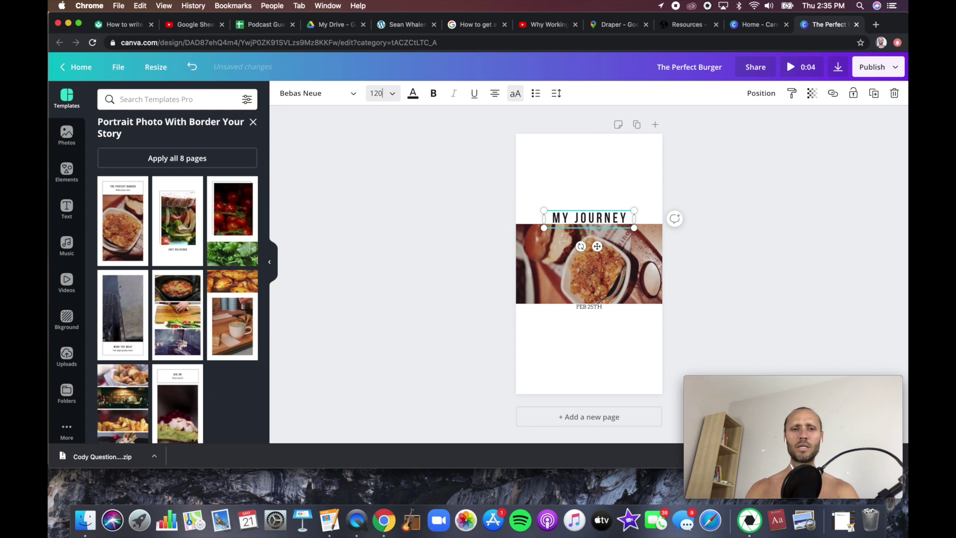
key(Return)
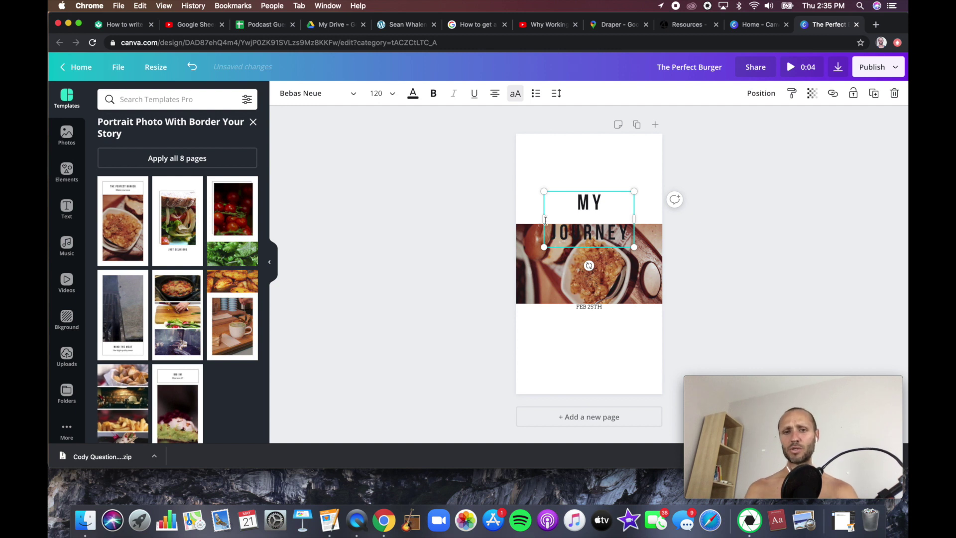
Step: Widen the "MY JOURNEY" text box to the full page width and move it up slightly so the text clears the video
drag(543, 220, 516, 220)
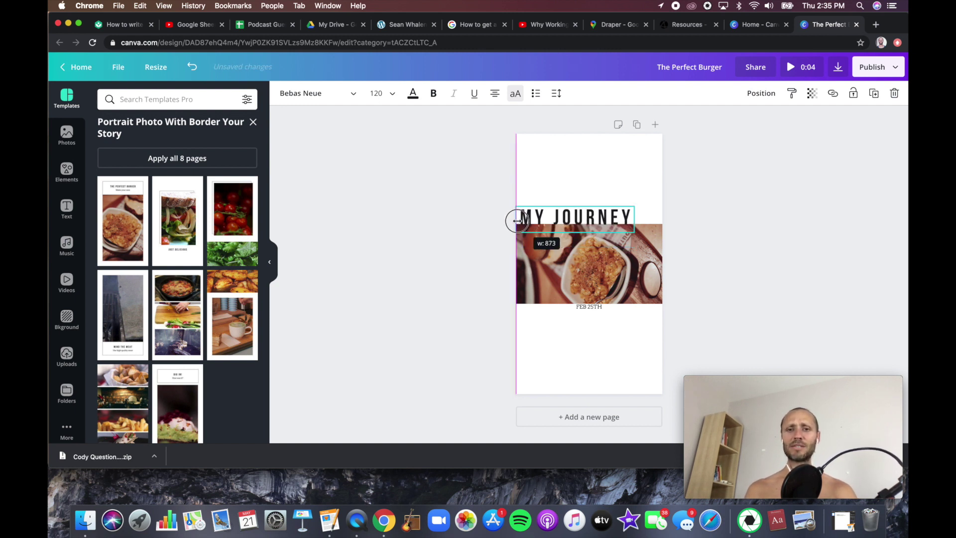
drag(635, 221, 663, 220)
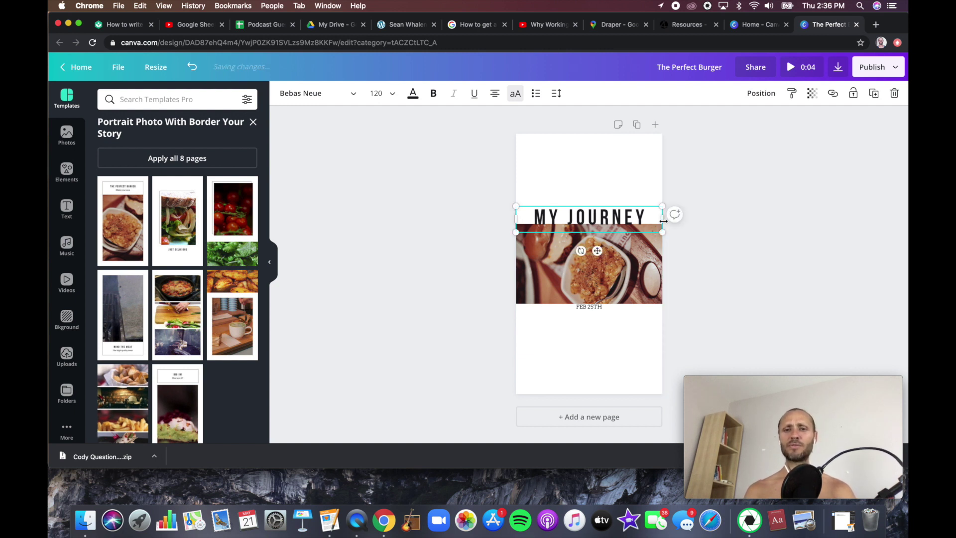
click(587, 186)
drag(584, 214, 583, 213)
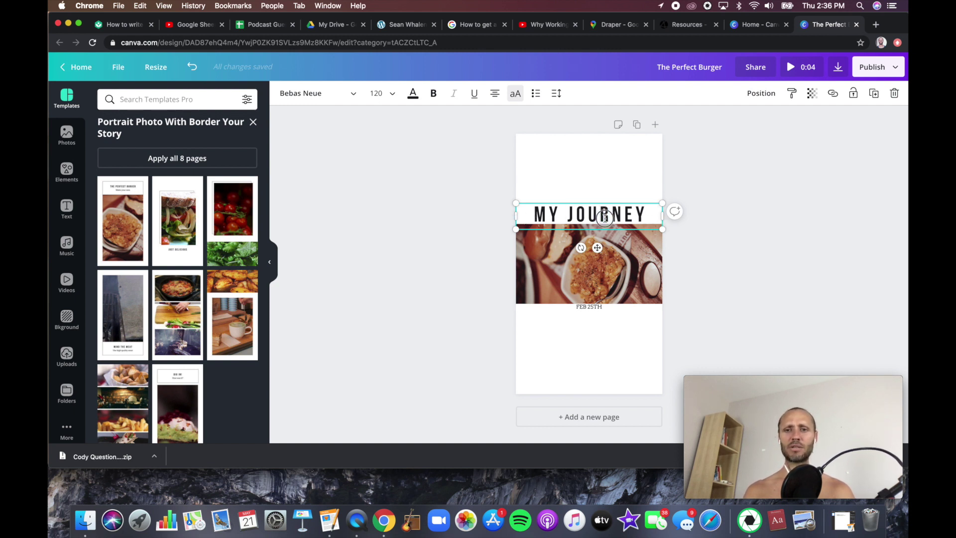
Step: Set the "MY JOURNEY" heading's font size to 150 so it nearly fills the page width
triple_click(608, 215)
click(381, 93)
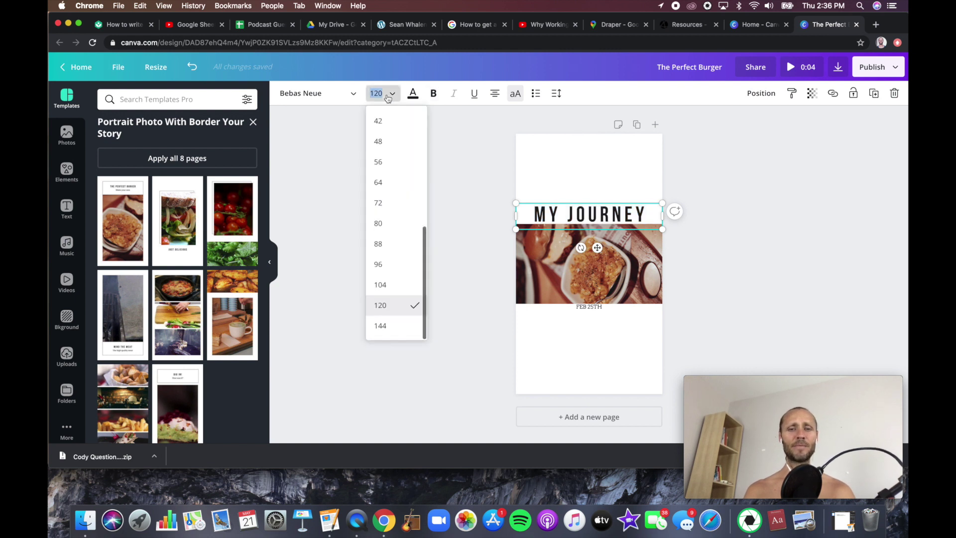
click(391, 329)
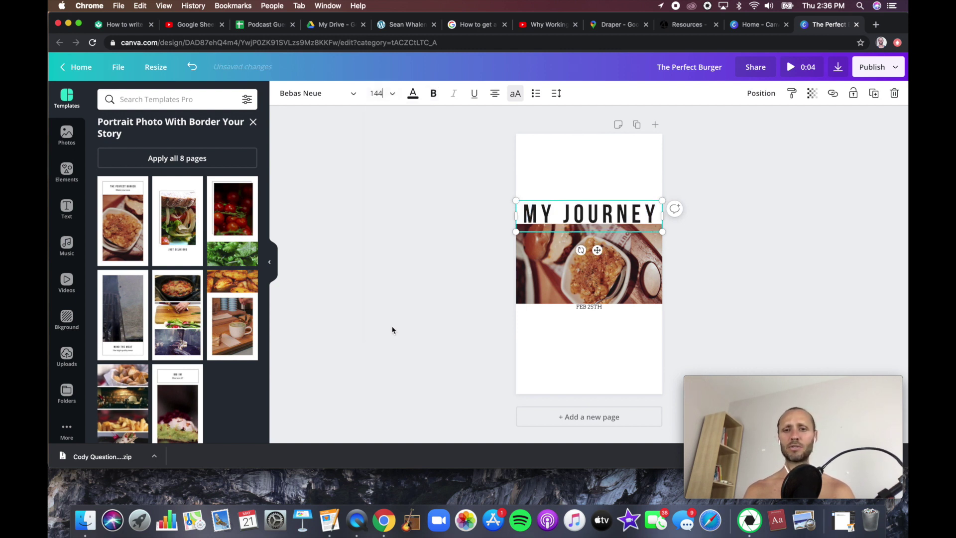
click(381, 93)
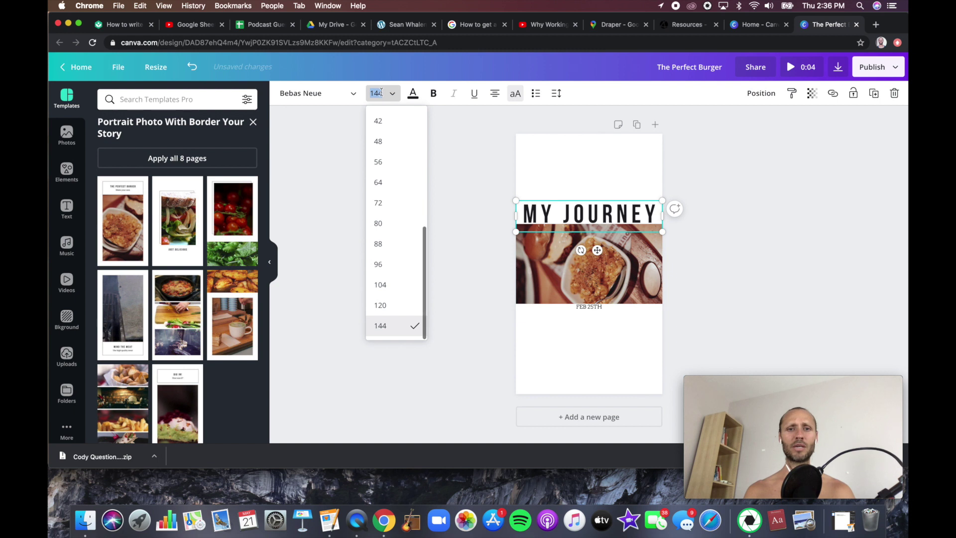
text(150)
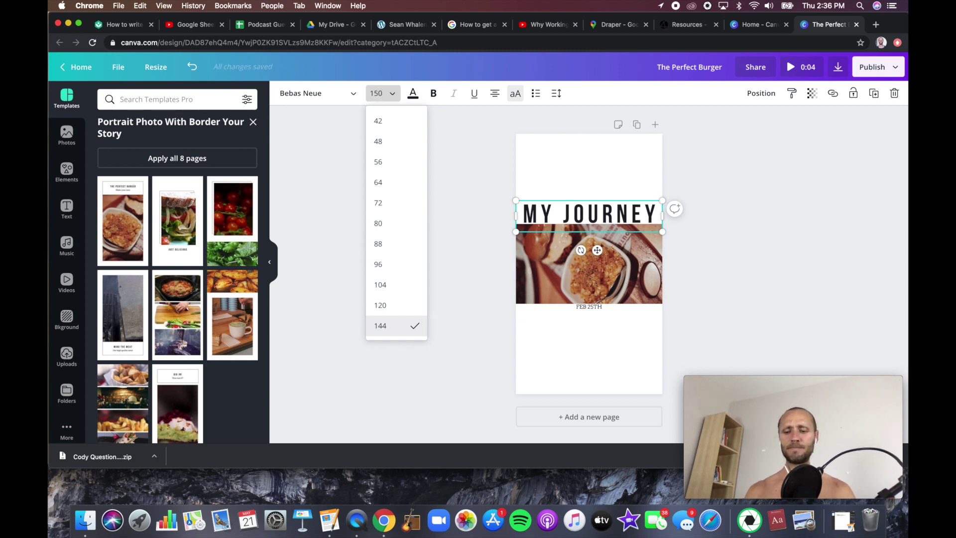
click(471, 167)
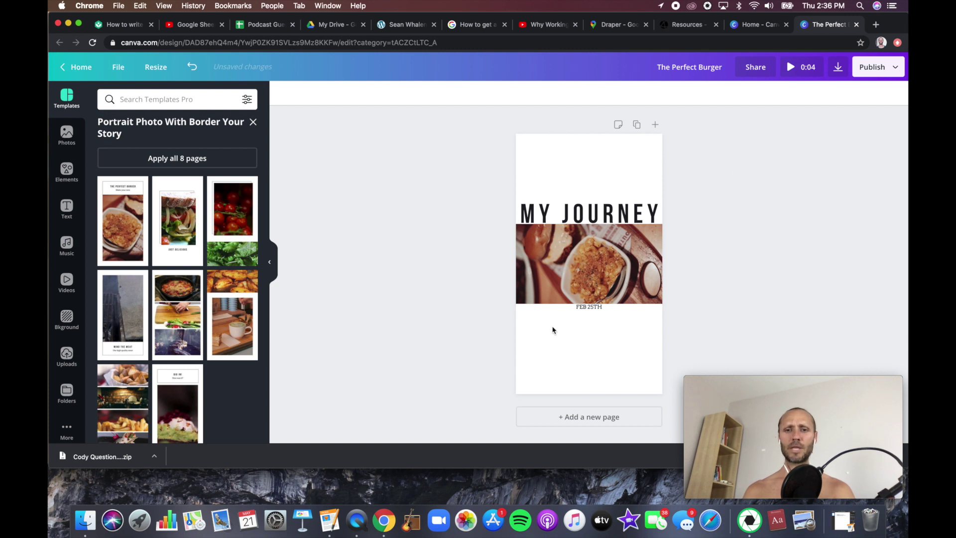
Step: Set the font size of the "FEB 25TH" text below the video to 50
click(589, 308)
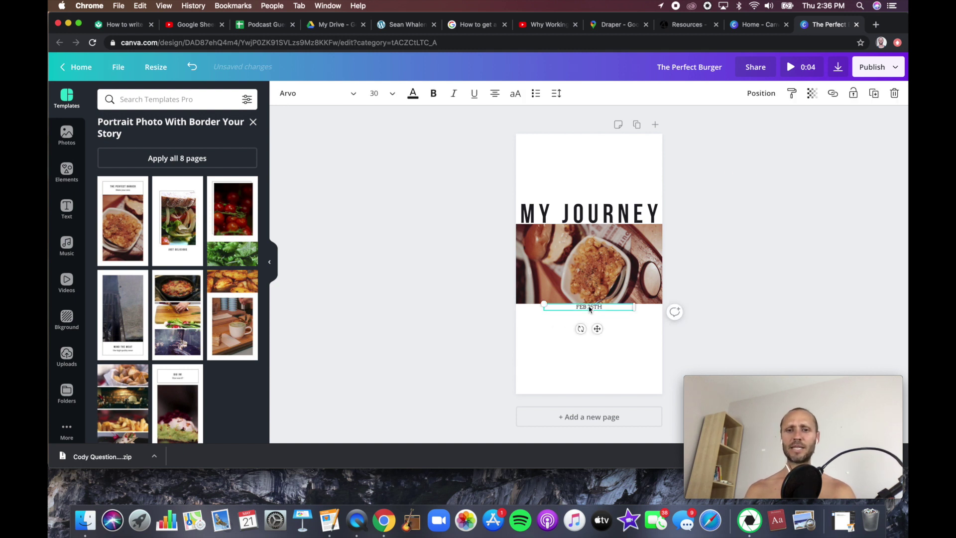
double_click(589, 308)
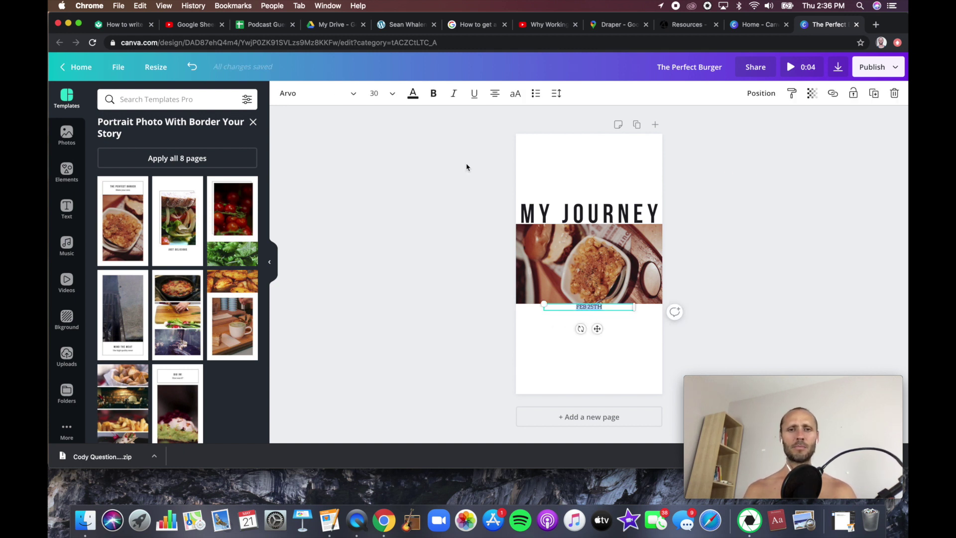
click(383, 91)
click(382, 91)
text(50)
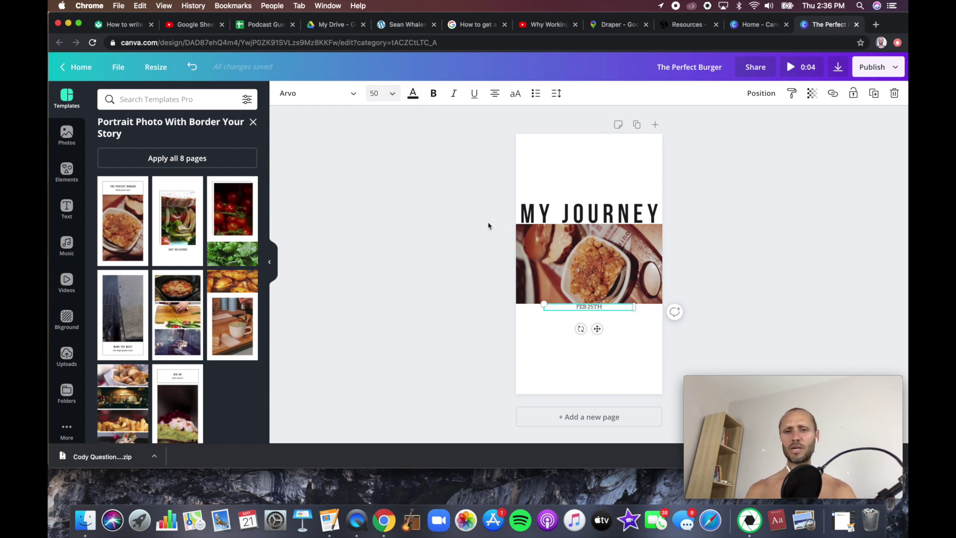
click(542, 346)
Step: Align the "FEB 25TH" text with the page's left edge just below the video, with its text box about 379 wide
drag(582, 310, 548, 313)
click(591, 321)
click(580, 313)
click(601, 311)
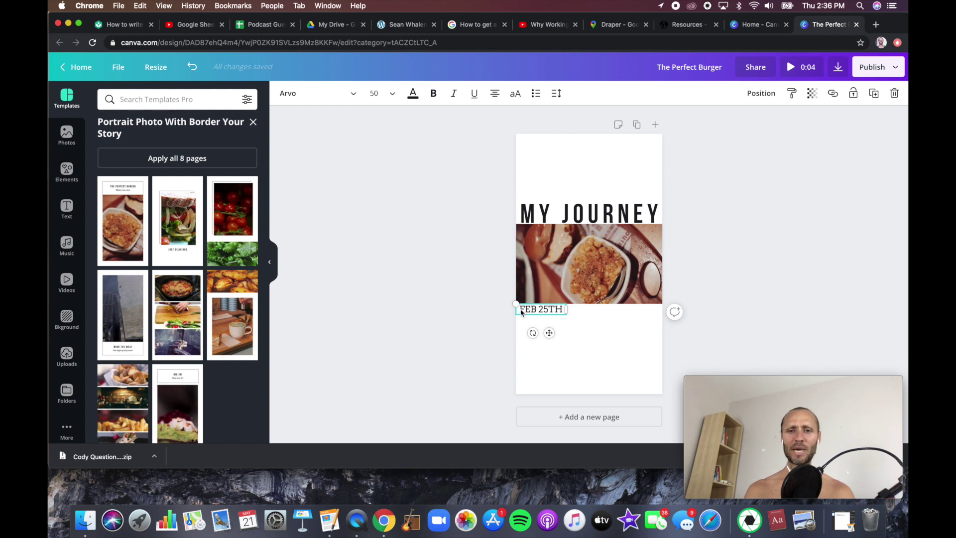
mouse_move(566, 309)
mouse_down()
mouse_move(576, 309)
mouse_move(566, 309)
mouse_up()
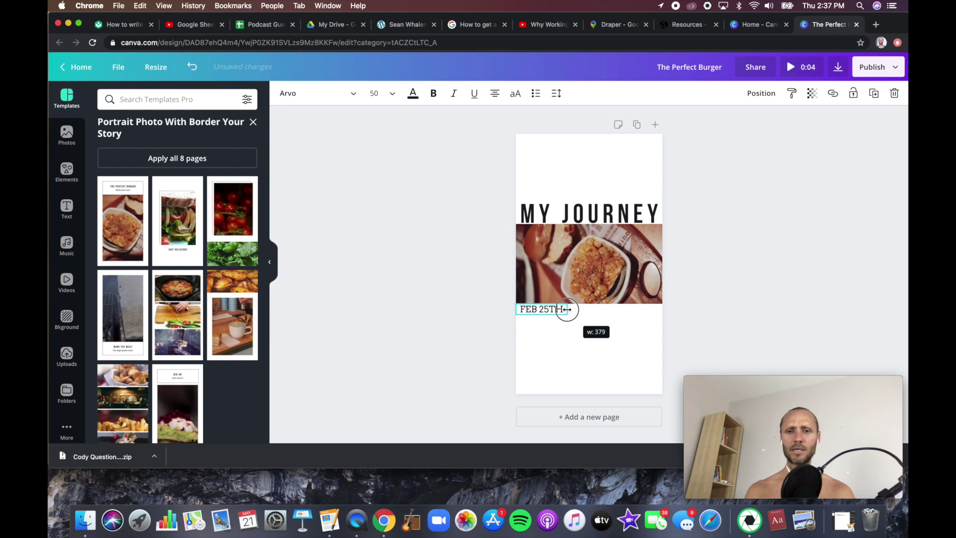
click(557, 352)
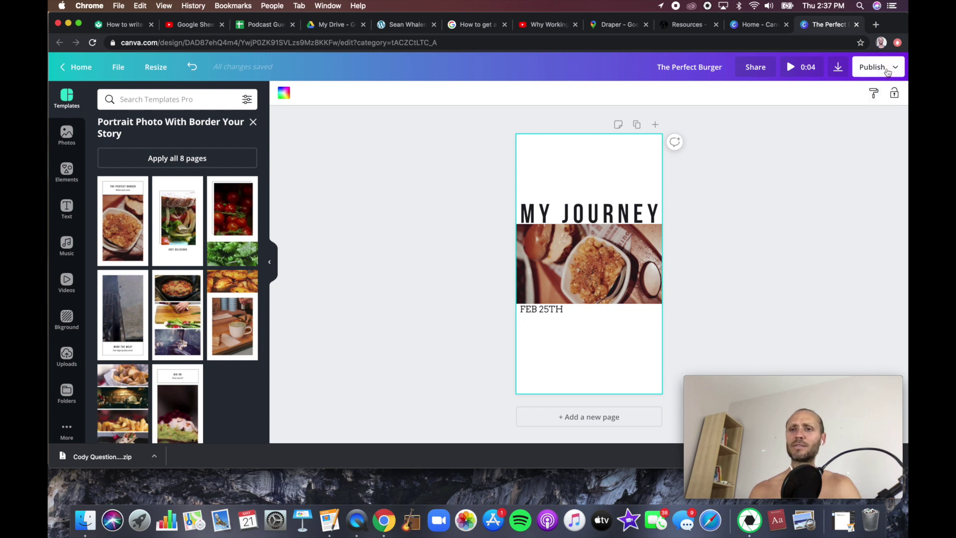
Step: Download the story design as a PNG image and place the downloaded file on the desktop
click(888, 72)
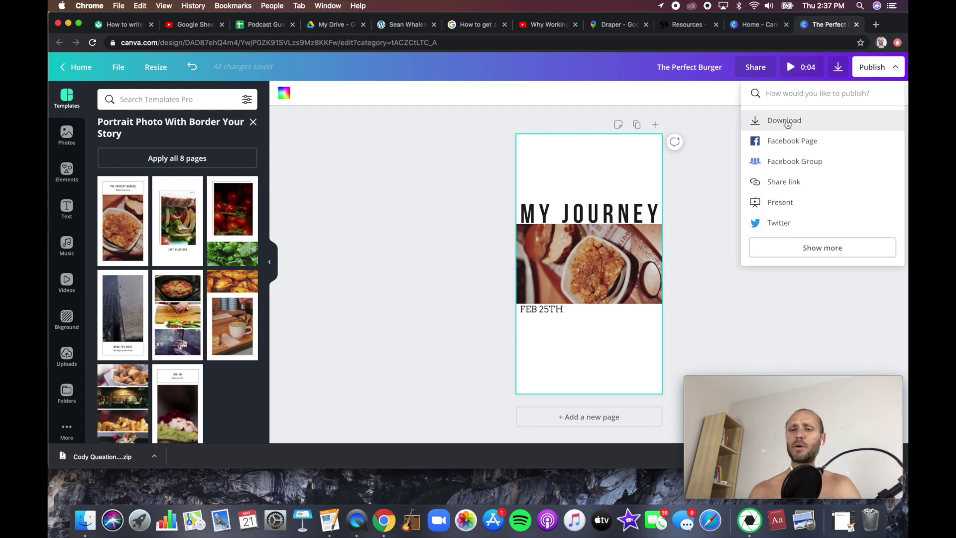
click(786, 124)
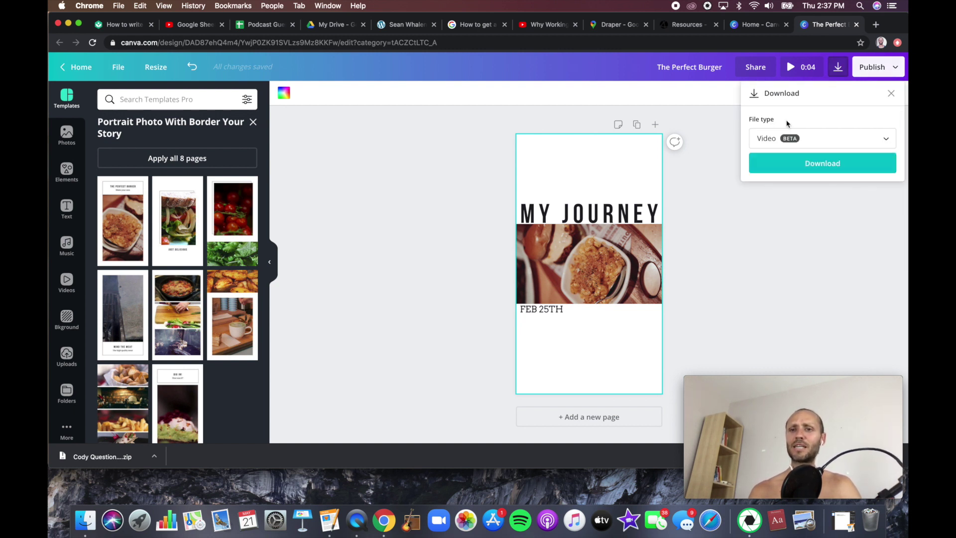
click(815, 142)
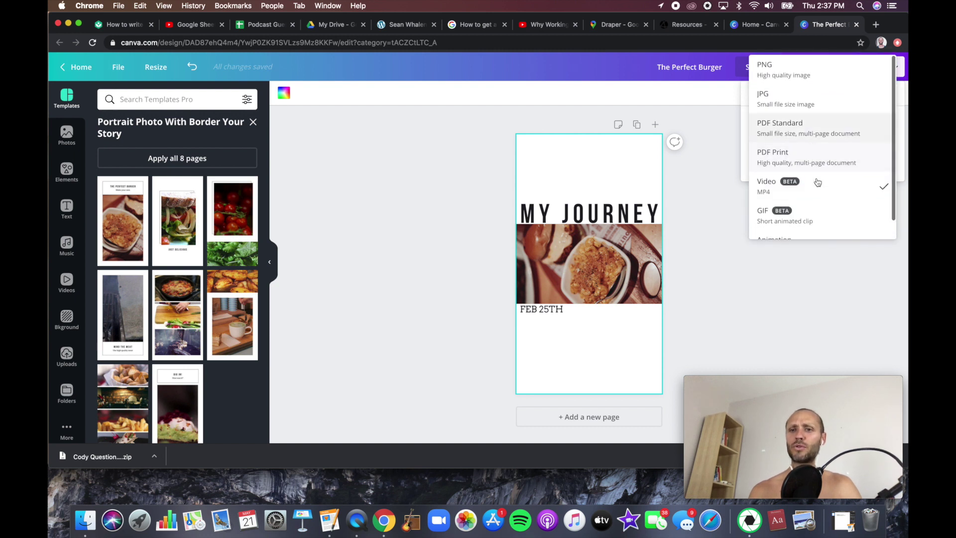
click(797, 75)
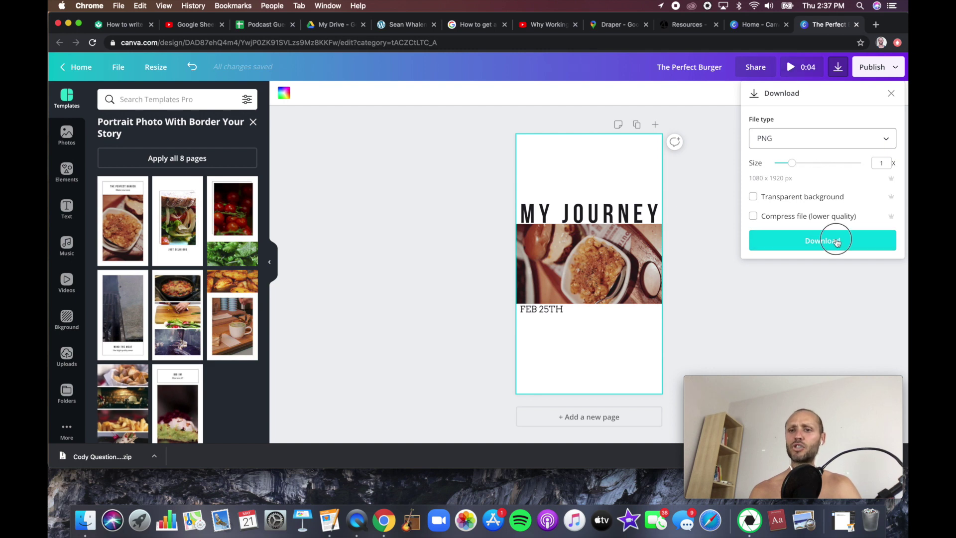
click(832, 240)
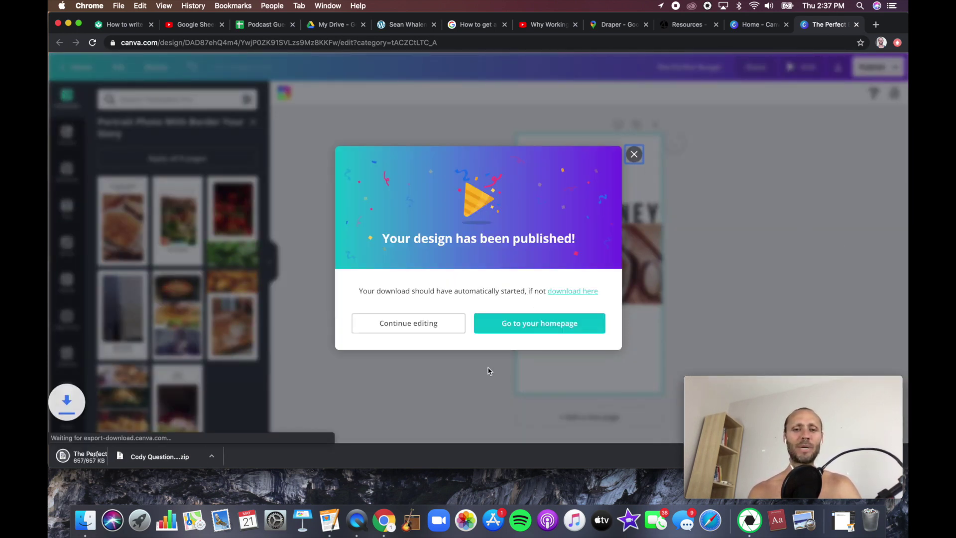
click(634, 156)
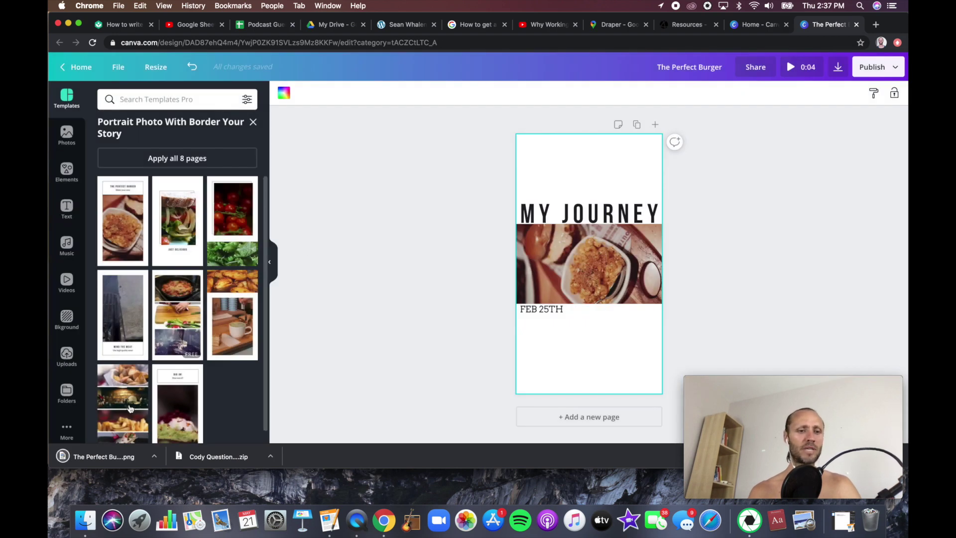
drag(111, 458, 88, 482)
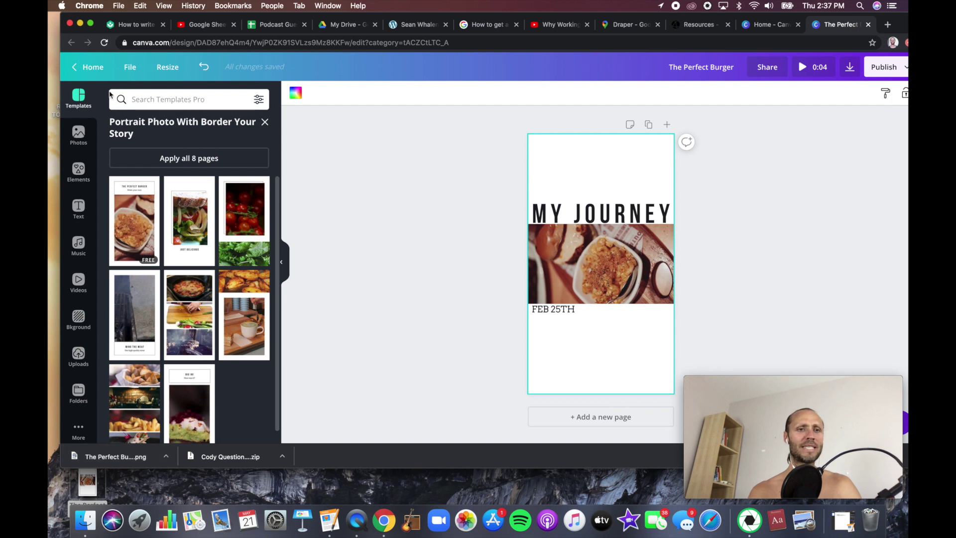
Step: Minimize the browser window and move The Perfect Burger.png to just below 1.png on the desktop
click(80, 24)
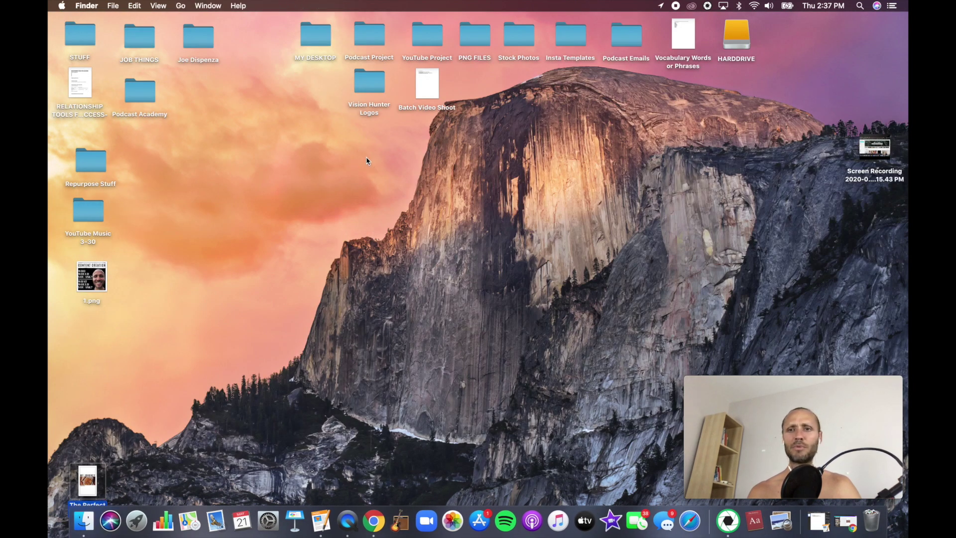
drag(88, 478, 75, 341)
drag(96, 278, 74, 278)
click(222, 312)
Step: Switch to Keynote, create a presentation with the Basic White theme, and delete all placeholder text boxes from its slide
click(297, 522)
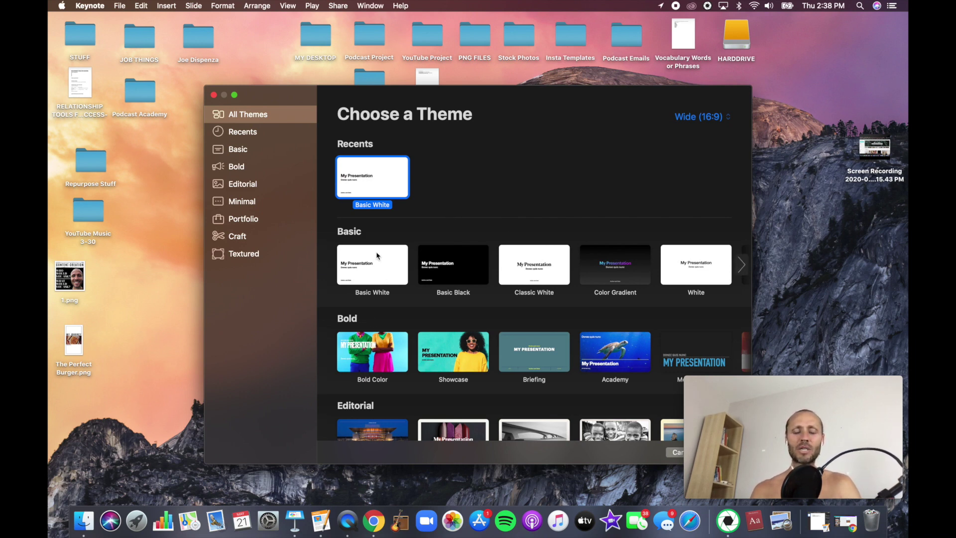
double_click(389, 258)
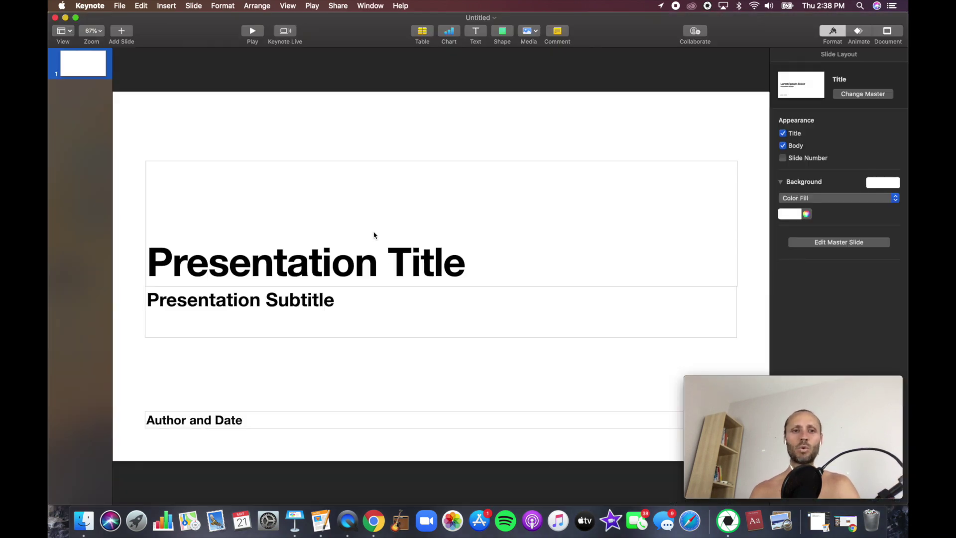
drag(271, 133, 490, 450)
key(Delete)
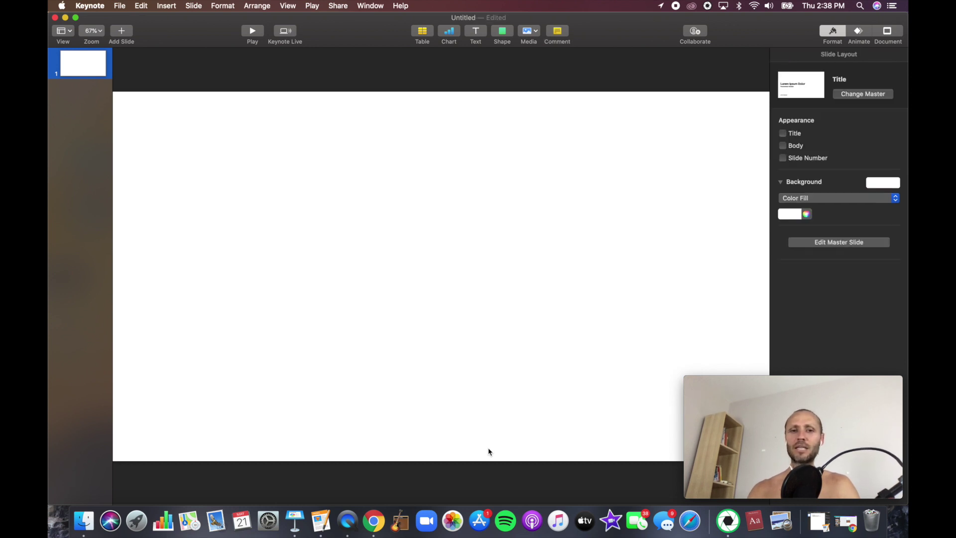
Step: Set a custom slide size of 1080 pts wide by 1920 pts high for the presentation
click(891, 33)
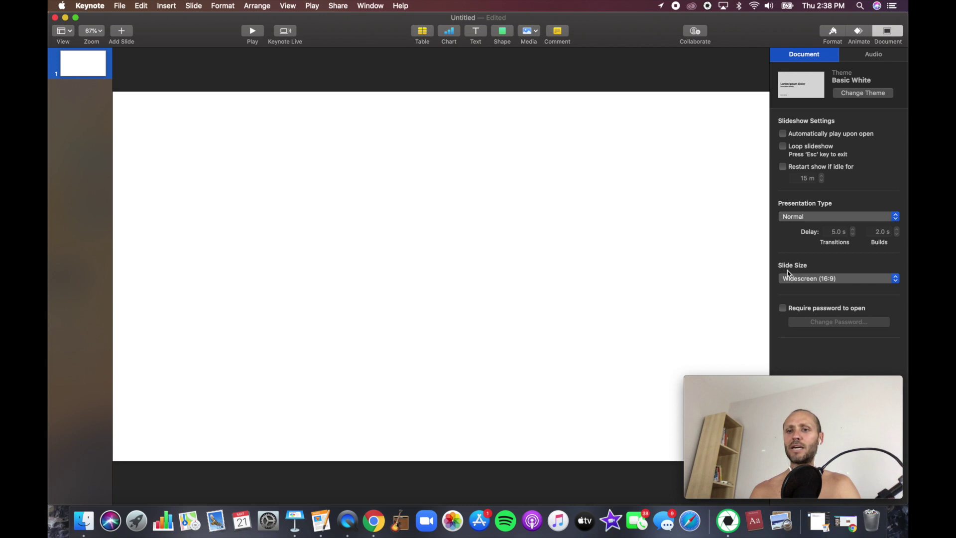
click(869, 280)
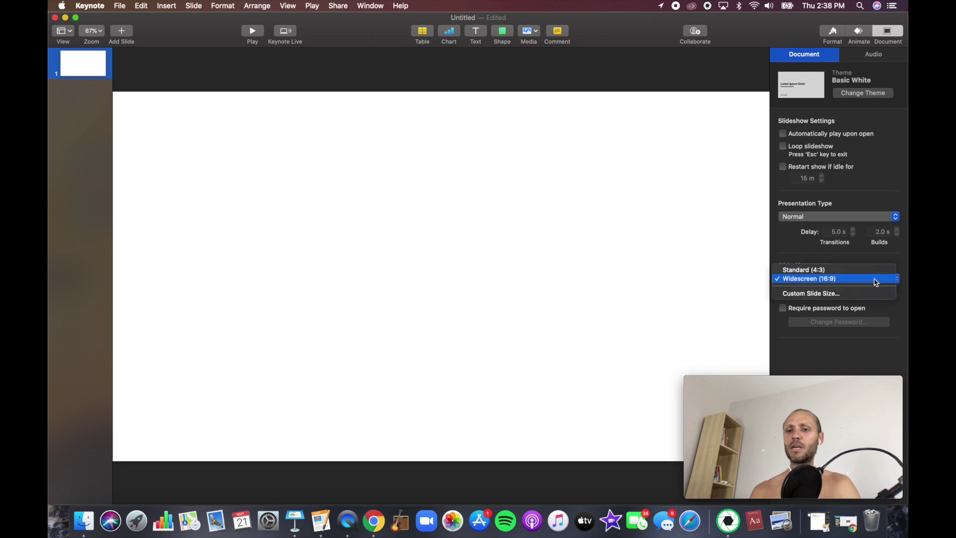
click(868, 293)
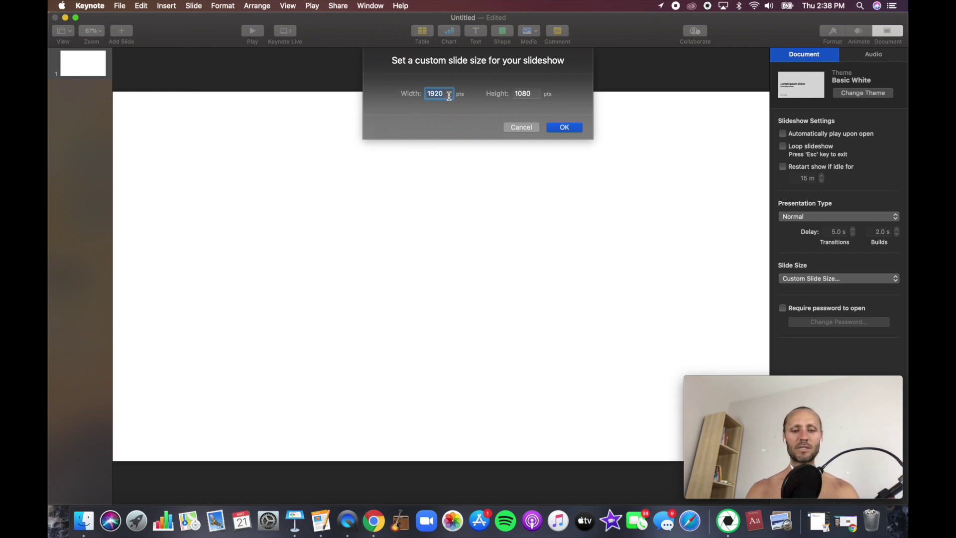
text(1080)
key(Tab)
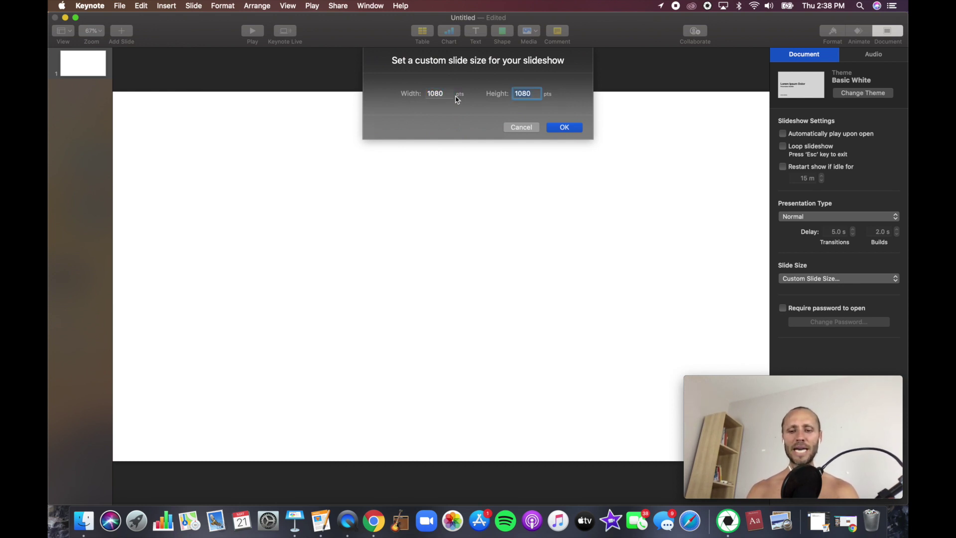
text(192)
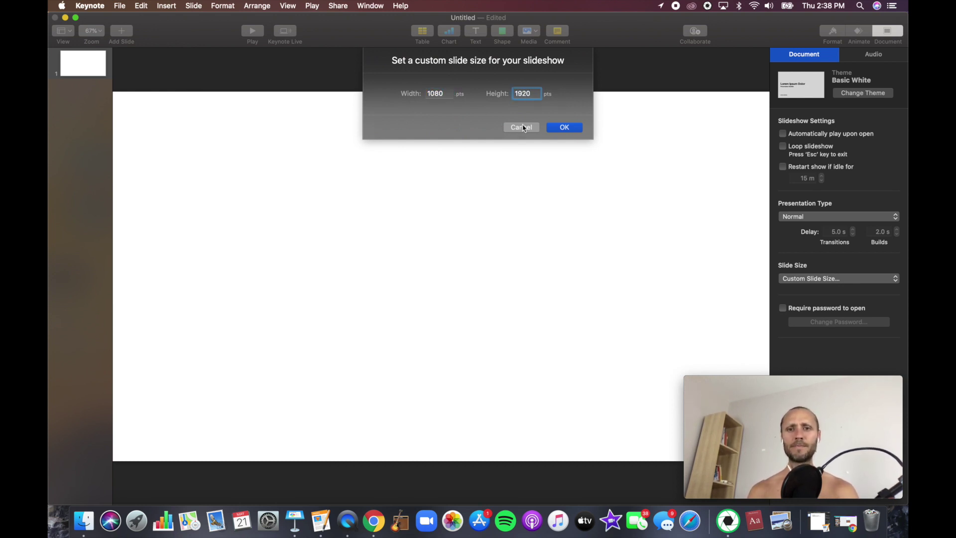
click(560, 128)
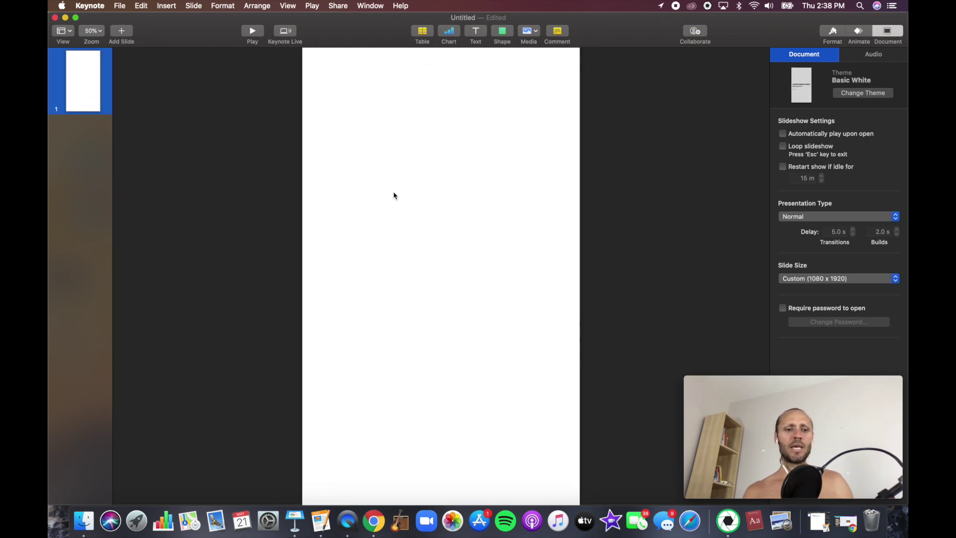
Step: Shrink the Keynote window to uncover the desktop files and place The Perfect Burger.png on the slide so it fills it
drag(50, 504, 155, 428)
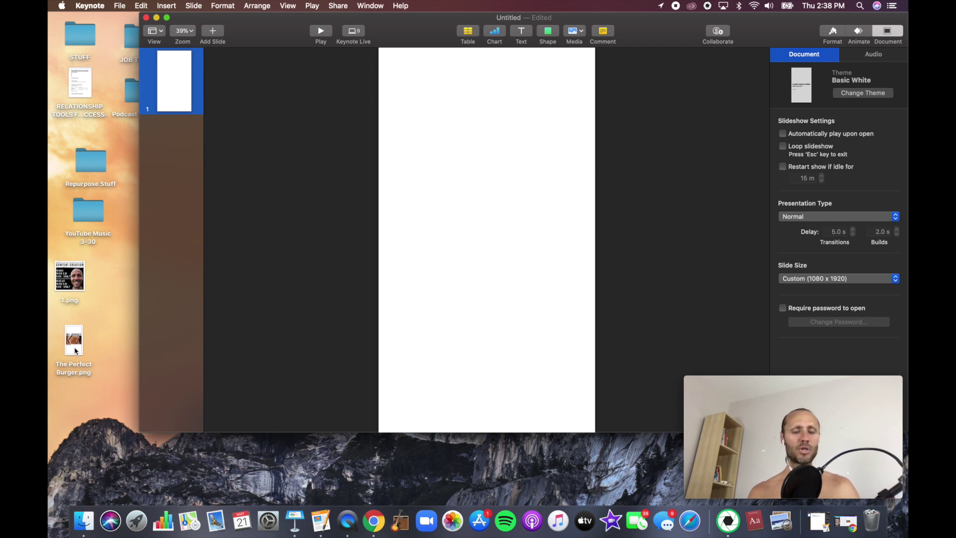
drag(76, 350, 451, 227)
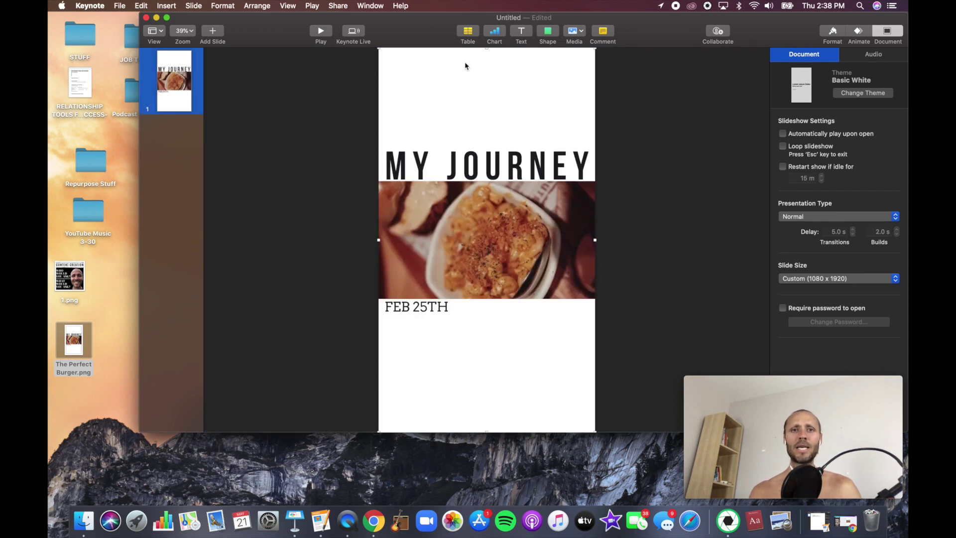
Step: Open HARDDRIVE from the desktop and expand 014 Instagram Videos, IGTV / VIDEOS and IGTV IMOVIE EXPORT to list the exported videos
drag(430, 29, 378, 64)
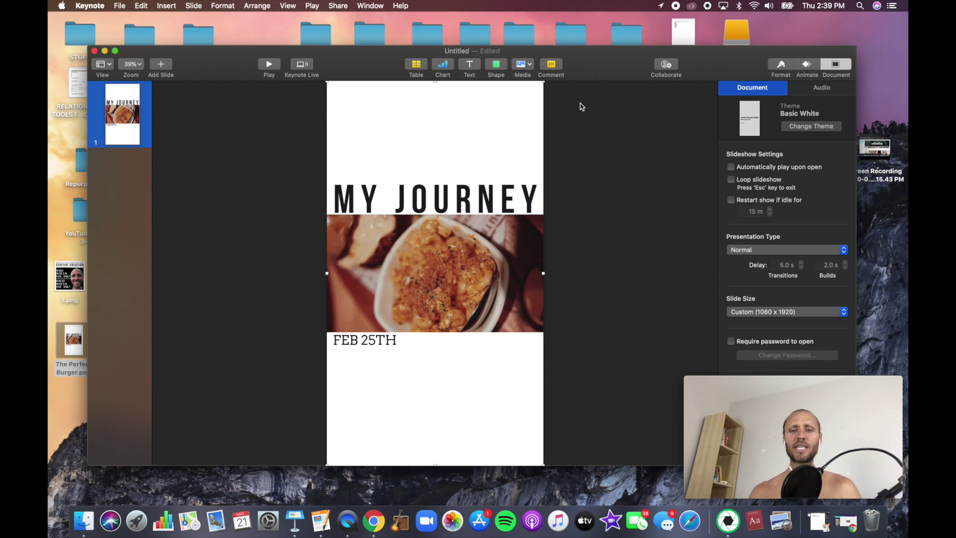
drag(628, 67, 621, 102)
double_click(737, 36)
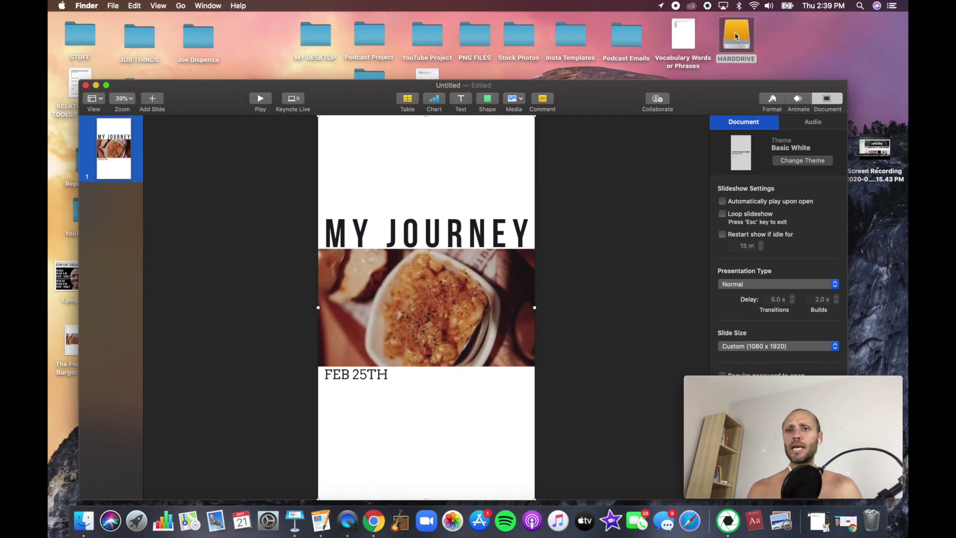
scroll(434, 249, down, 1)
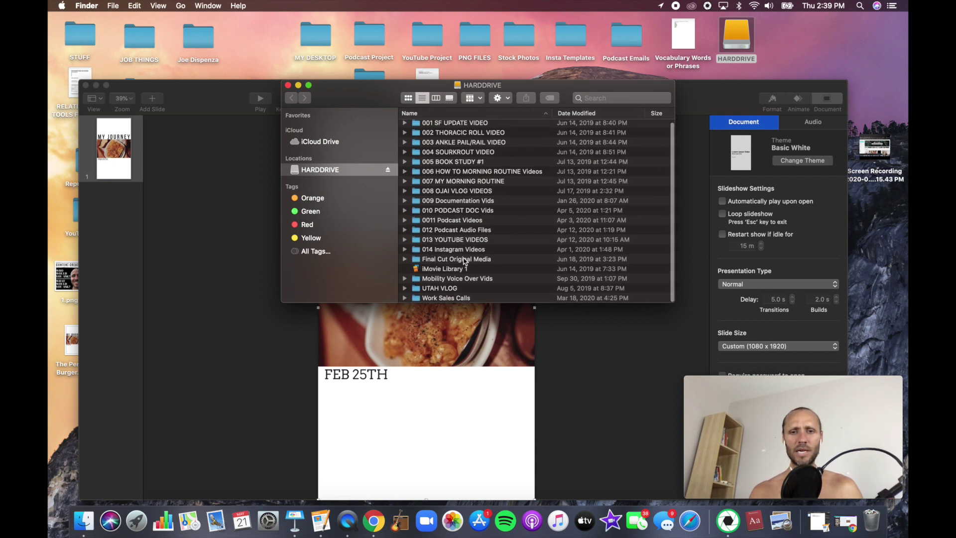
click(462, 249)
click(405, 250)
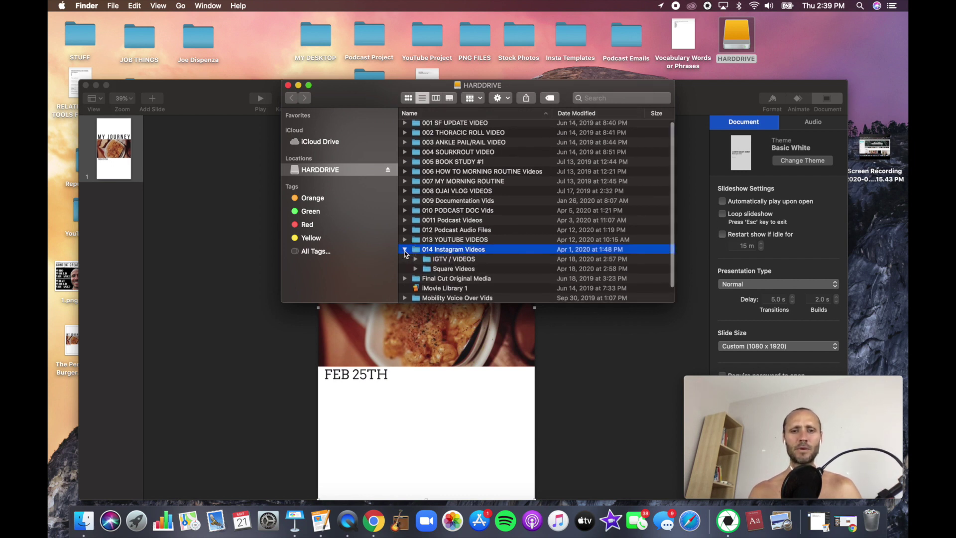
click(416, 259)
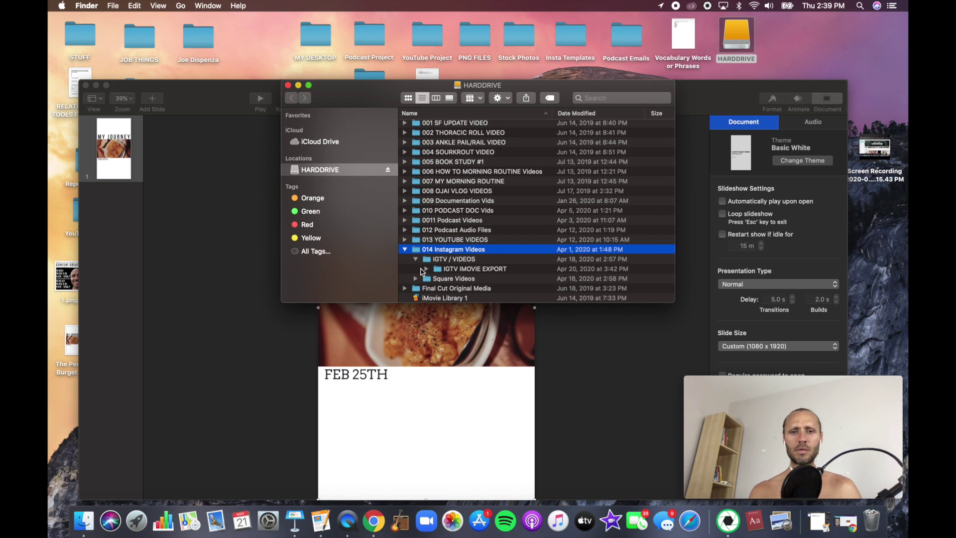
click(425, 269)
scroll(457, 272, down, 3)
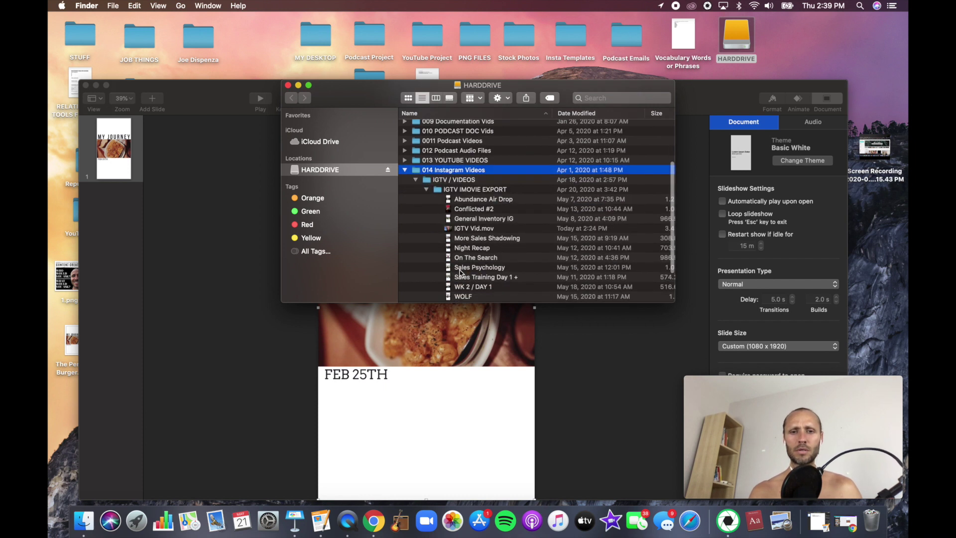
Step: Open IGTV Vid.mov in QuickTime Player to check the footage, and close it again
click(472, 228)
double_click(472, 228)
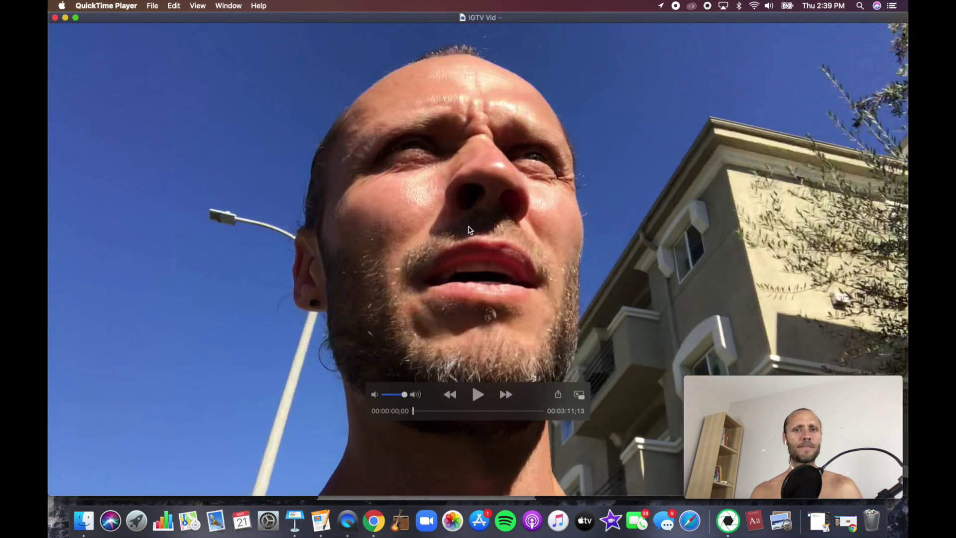
click(54, 19)
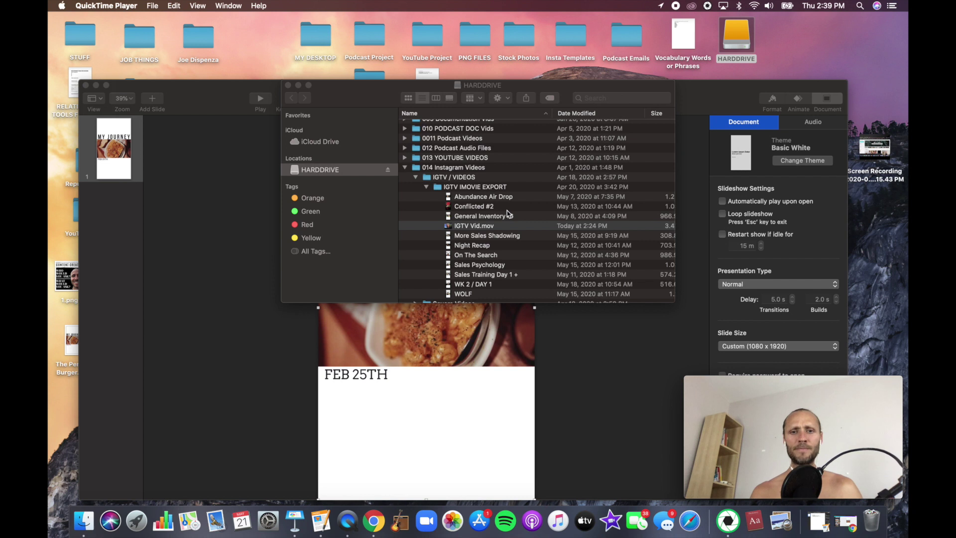
Step: Place IGTV Vid.mov on the Keynote slide directly over the food photo between the two texts, and briefly test its playback
drag(474, 228, 439, 341)
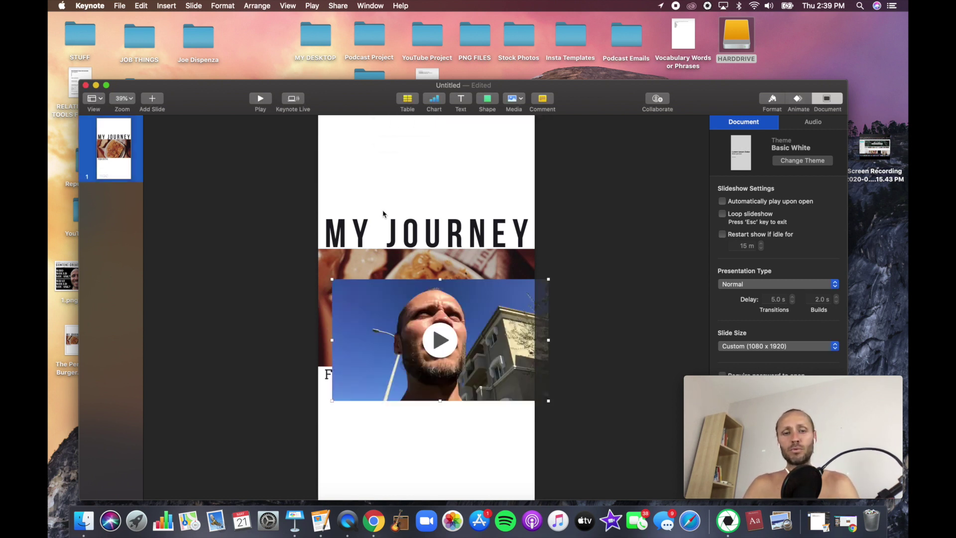
drag(474, 320, 461, 288)
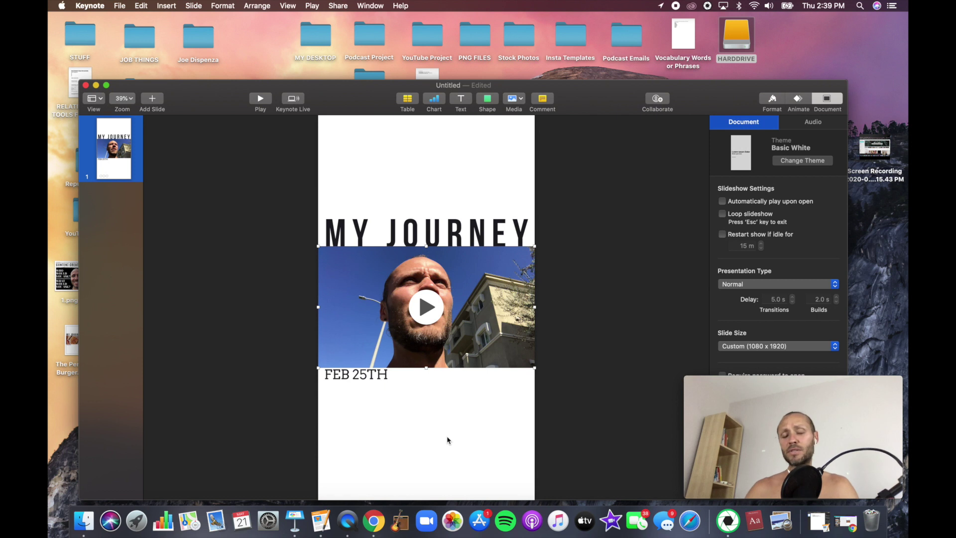
key(space)
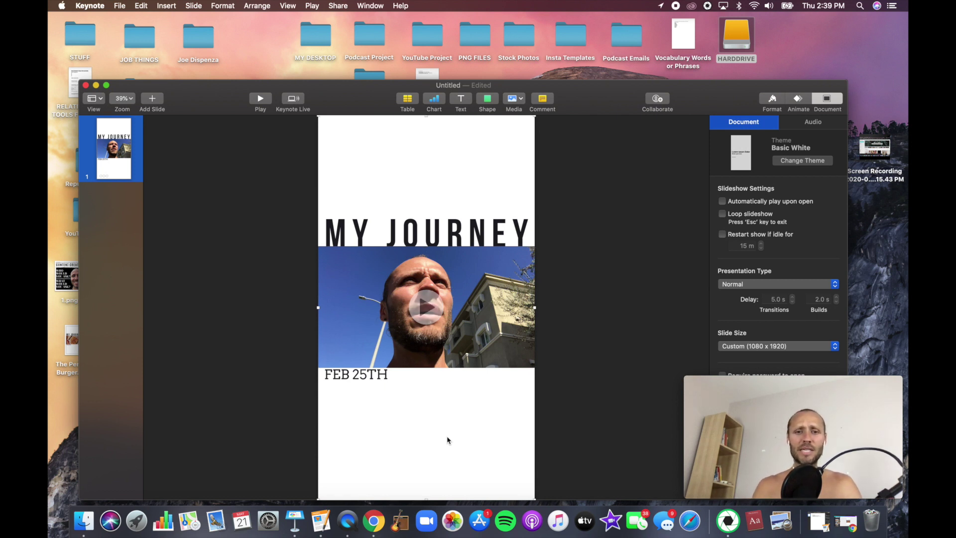
click(439, 337)
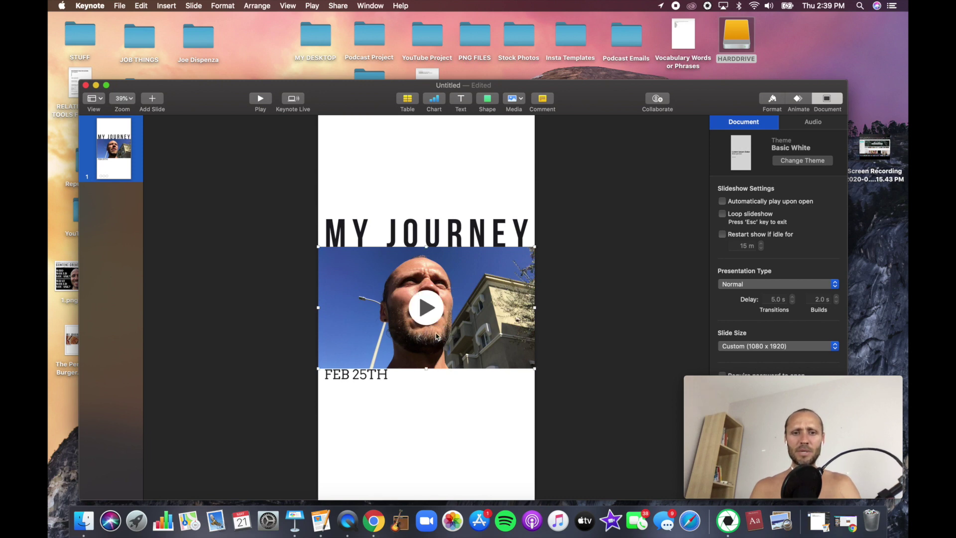
click(429, 309)
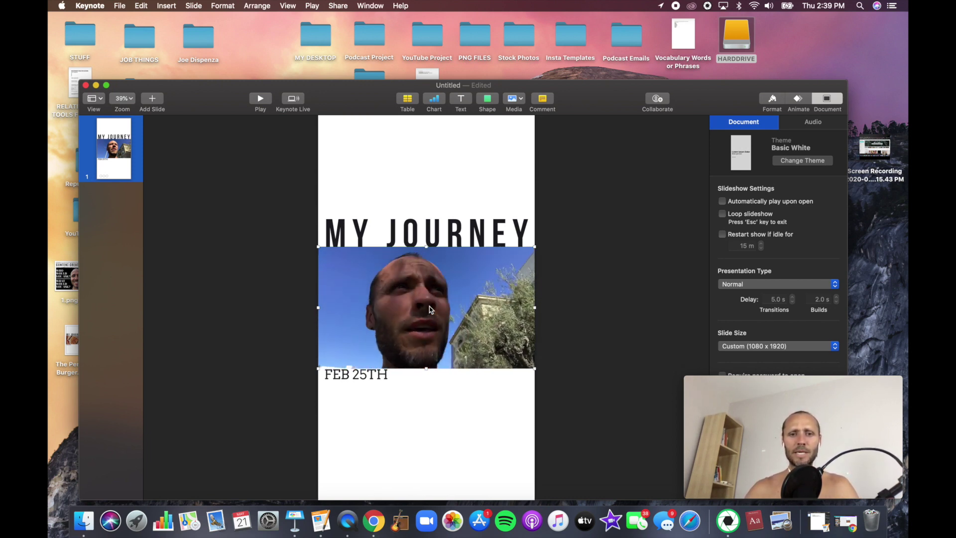
click(442, 429)
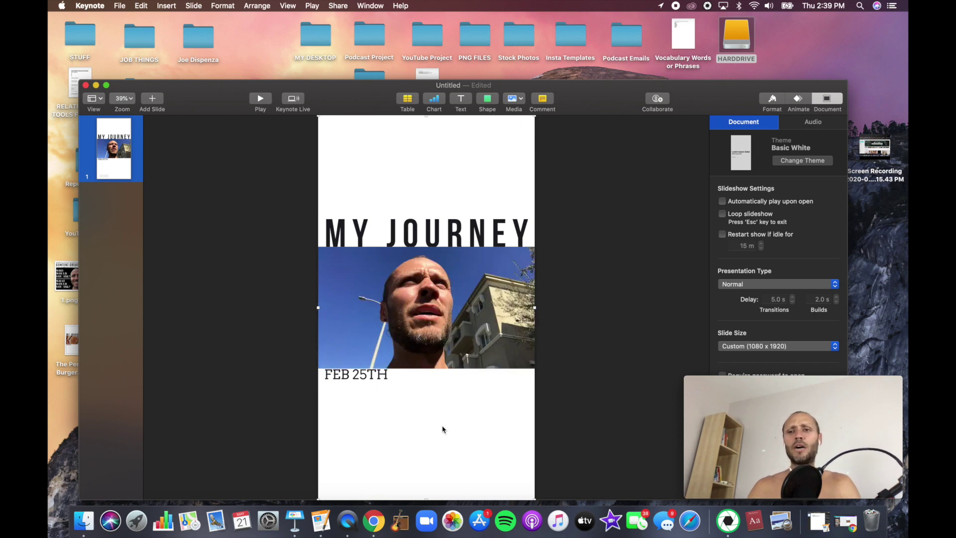
Step: Start exporting the presentation as a self-playing movie, with the next slide and next build timings both set to 0 seconds
click(594, 94)
drag(594, 95, 603, 42)
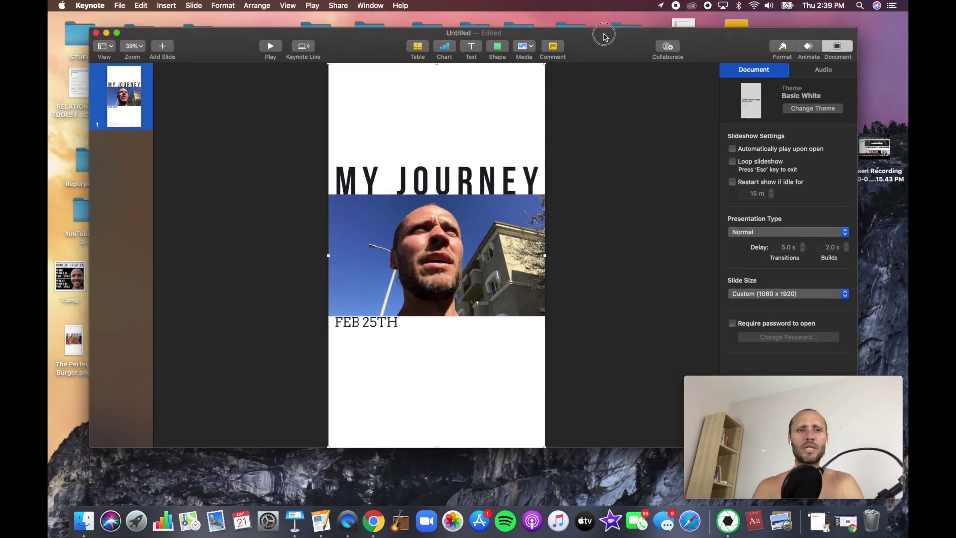
click(132, 4)
mouse_move(134, 111)
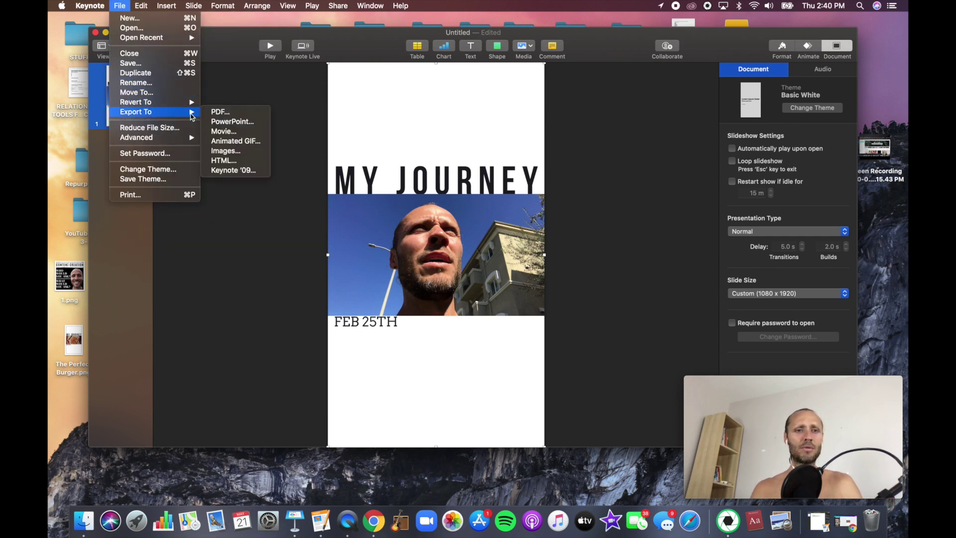
click(216, 131)
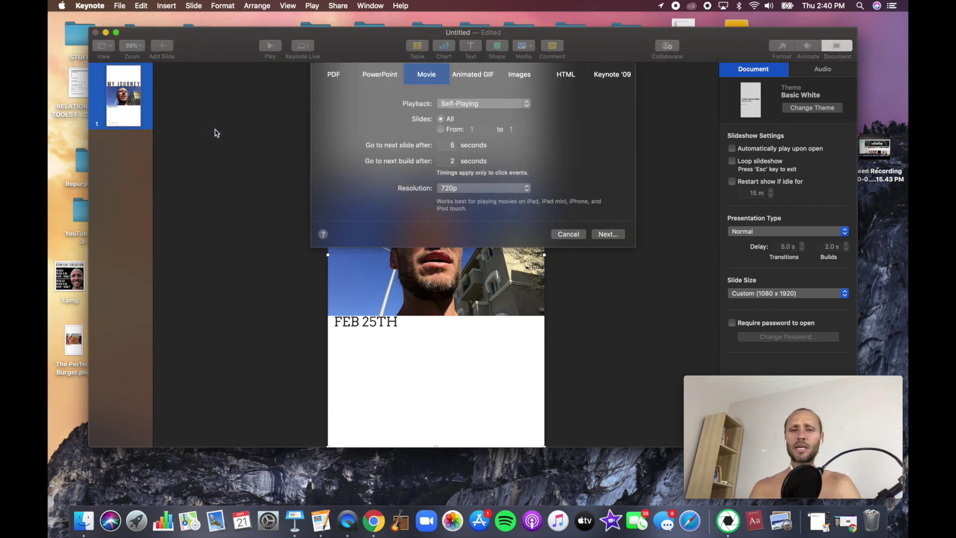
click(454, 171)
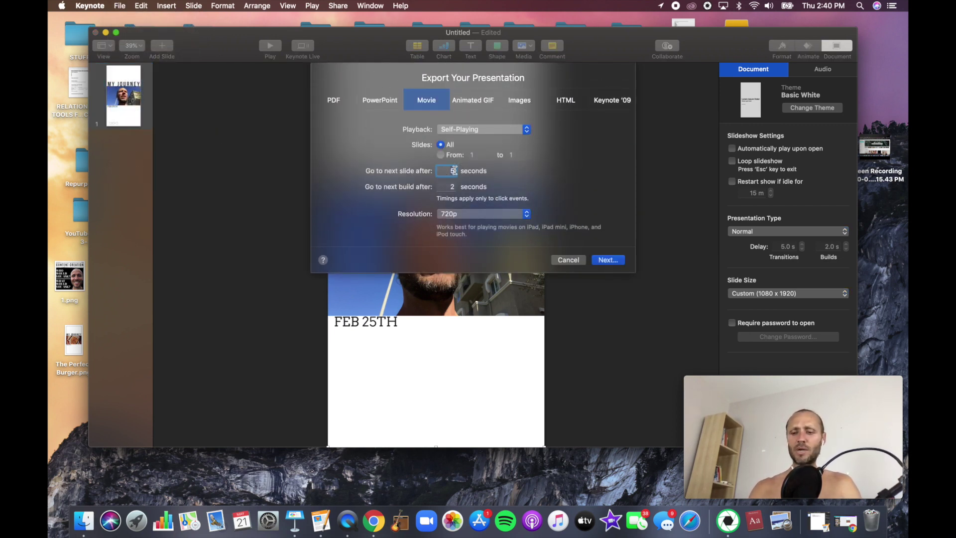
click(451, 188)
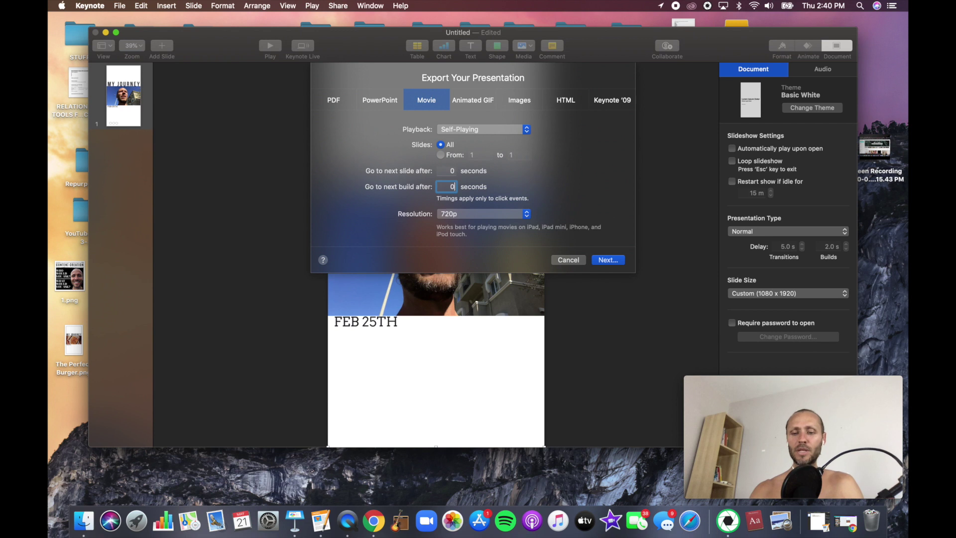
Step: Set the movie's resolution to a custom 1080 x 1920 and continue to the export's file name and location
click(527, 213)
click(546, 189)
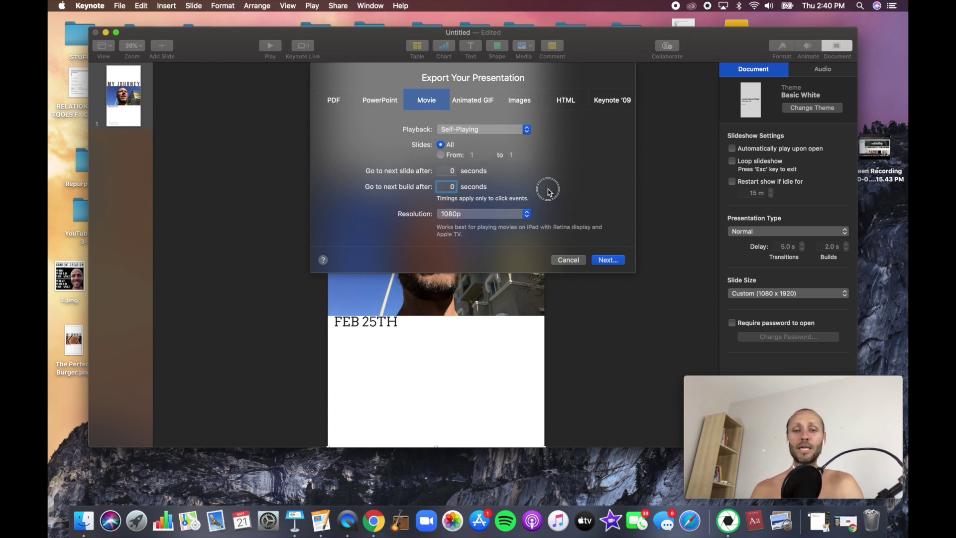
click(521, 218)
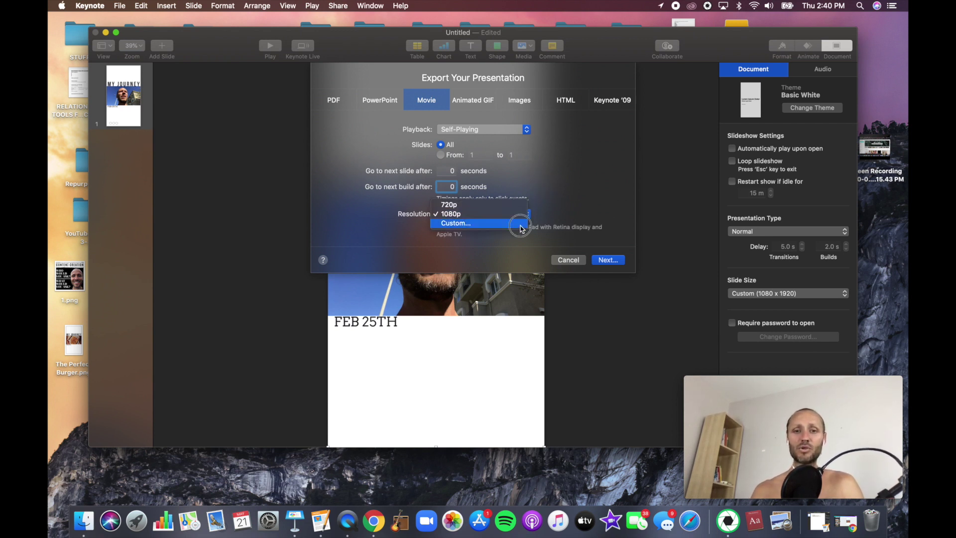
click(520, 224)
click(456, 230)
key(BackSpace)
key(BackSpace)
text(80)
key(Tab)
text(1920)
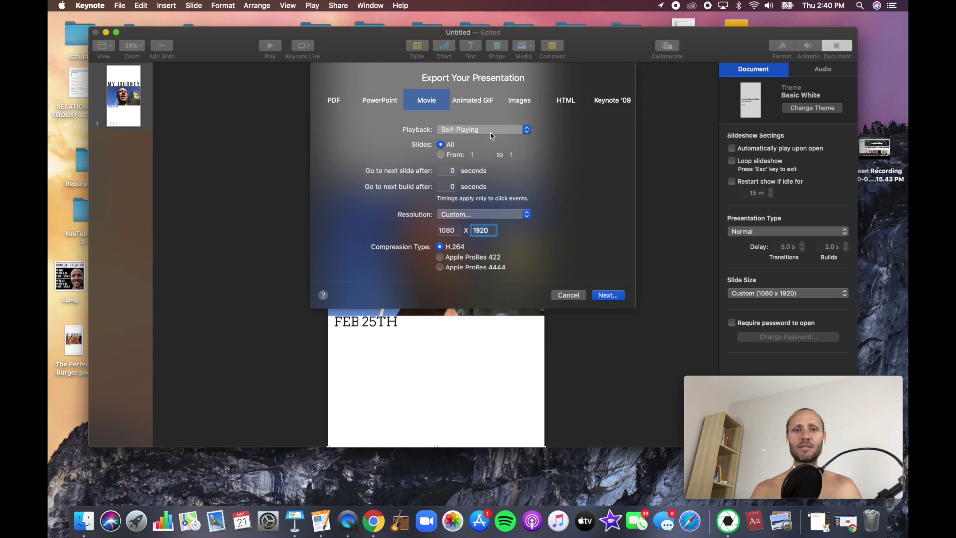
click(607, 296)
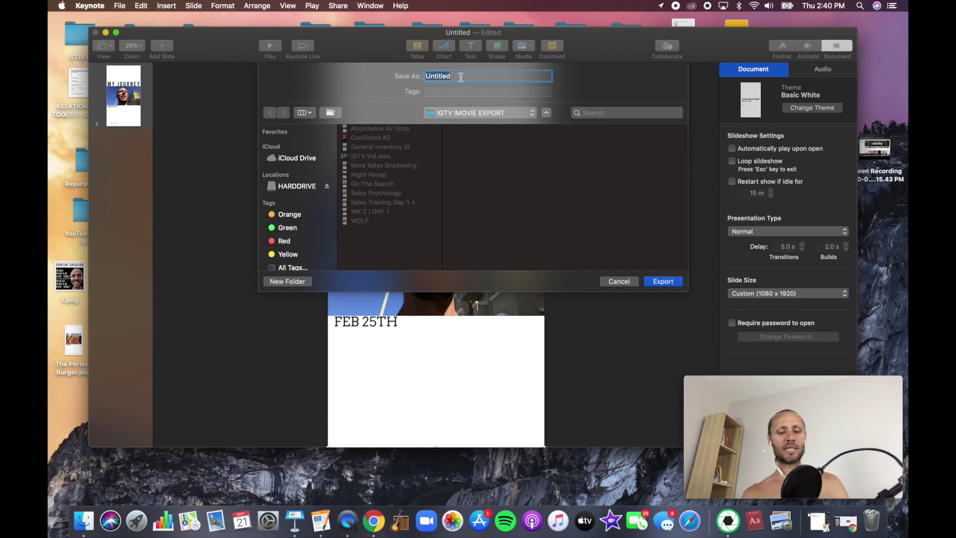
Step: Name the movie IGTV #2 and export it to HARDDRIVE > 014 Instagram Videos > IGTV / VIDEOS > IGTV IMOVIE EXPORT
key(BackSpace)
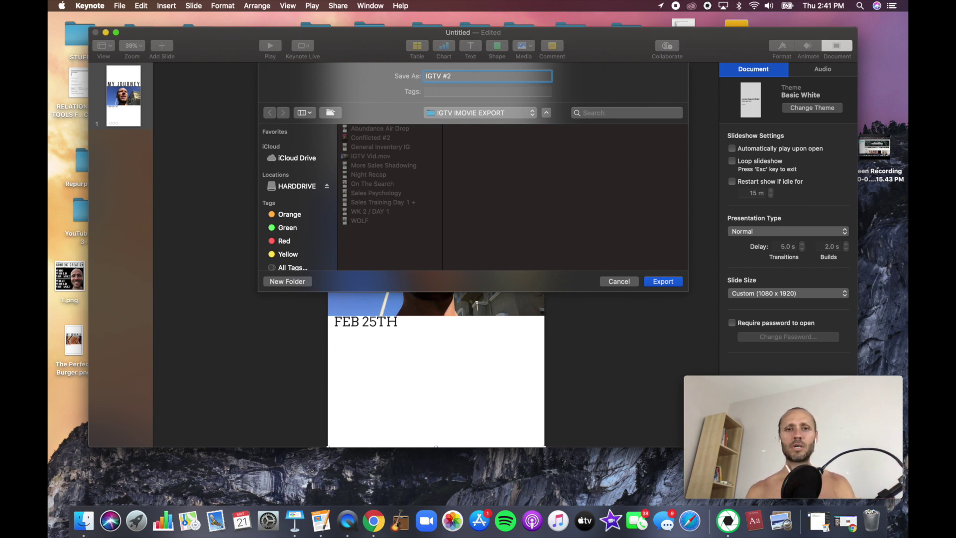
click(532, 112)
click(514, 143)
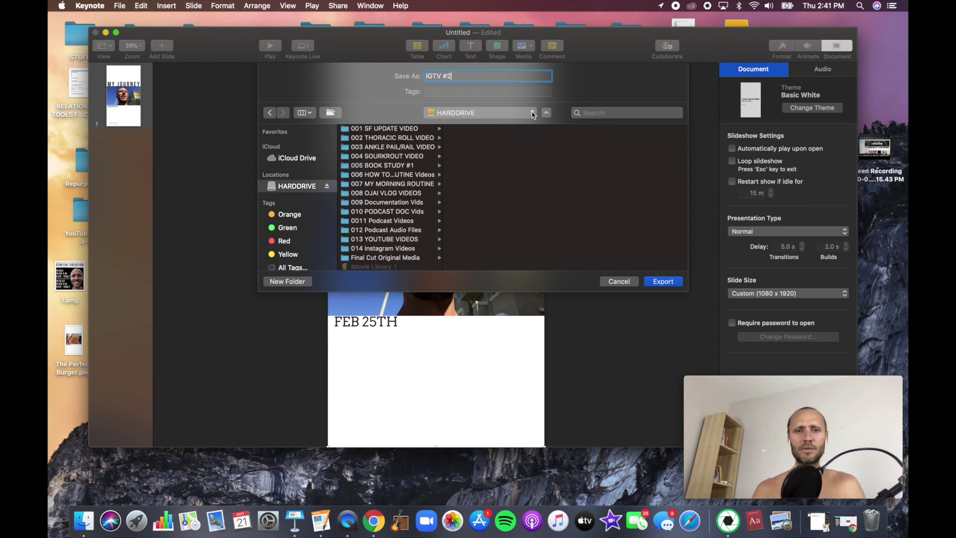
scroll(399, 229, down, 1)
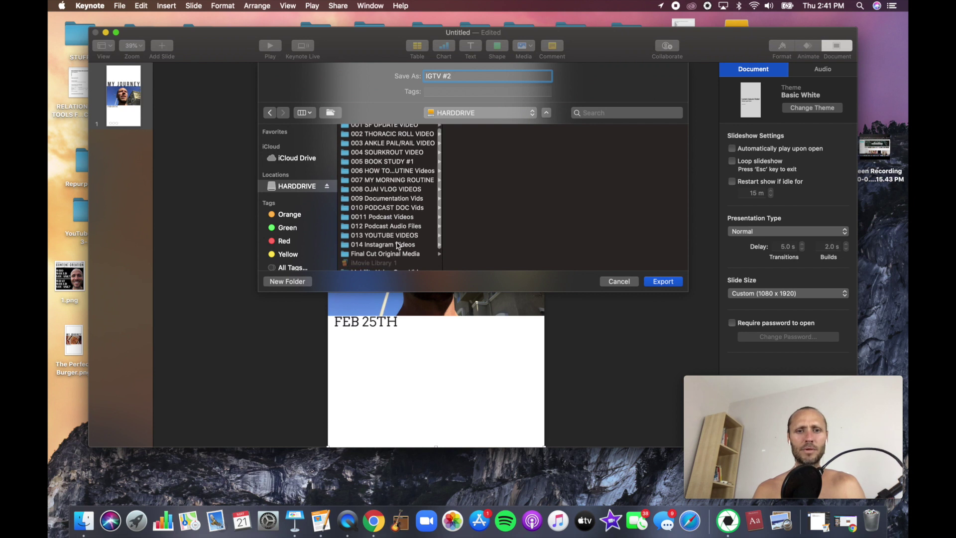
click(398, 245)
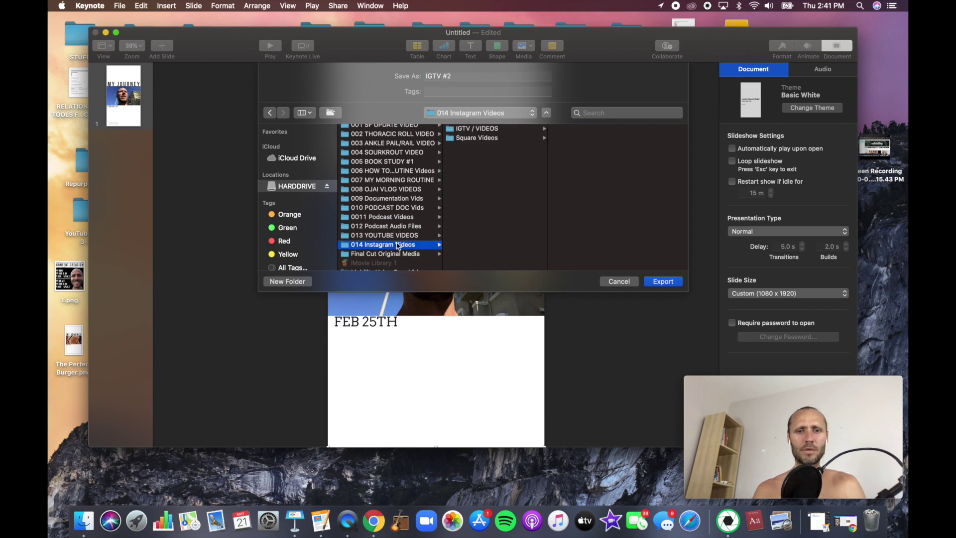
click(476, 130)
click(616, 128)
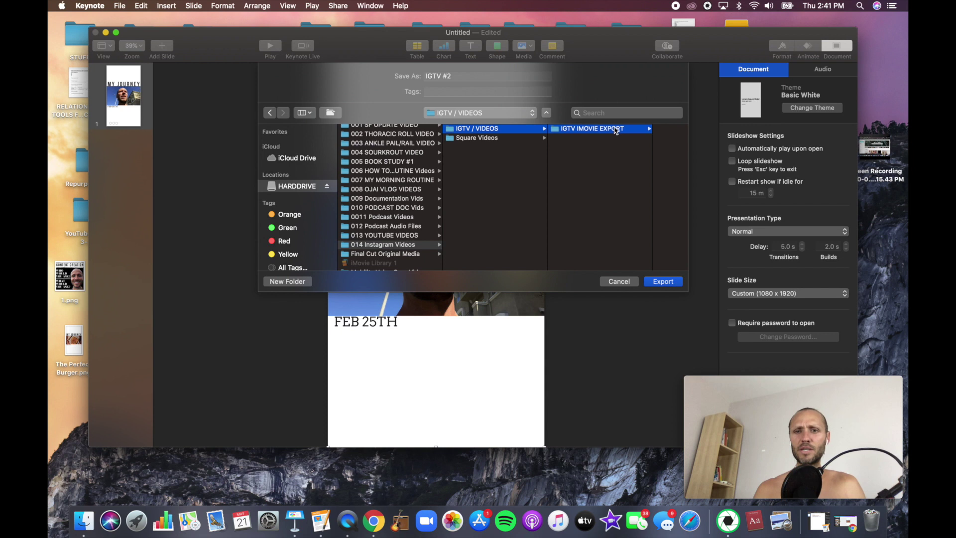
click(667, 281)
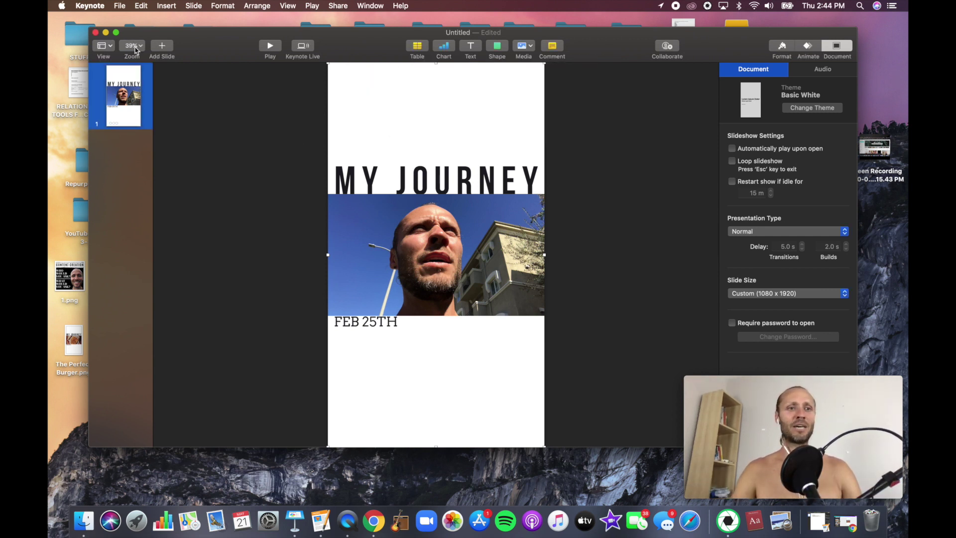
Step: Minimize the Keynote presentation, open the exported IGTV #2 from Finder in QuickTime Player, and briefly test its playback
click(106, 33)
click(249, 124)
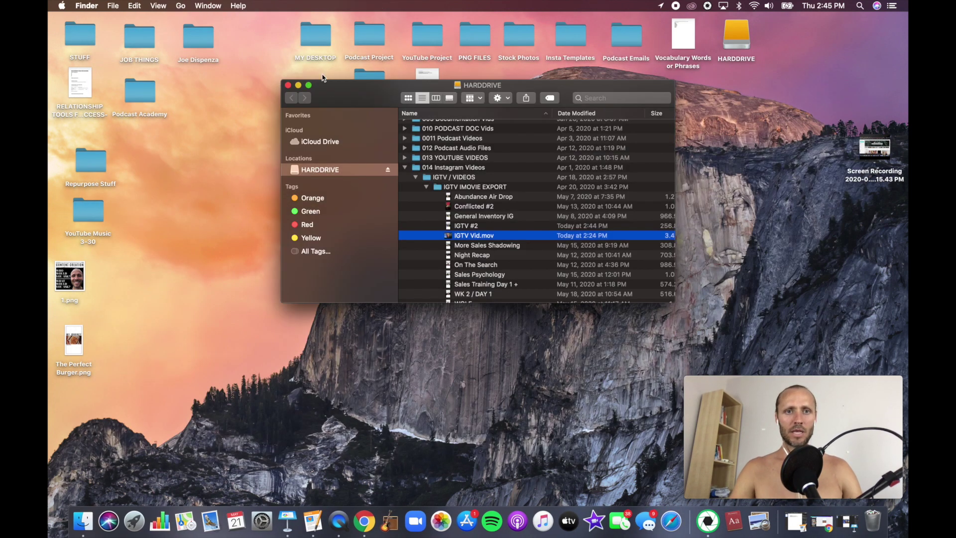
drag(351, 95, 319, 84)
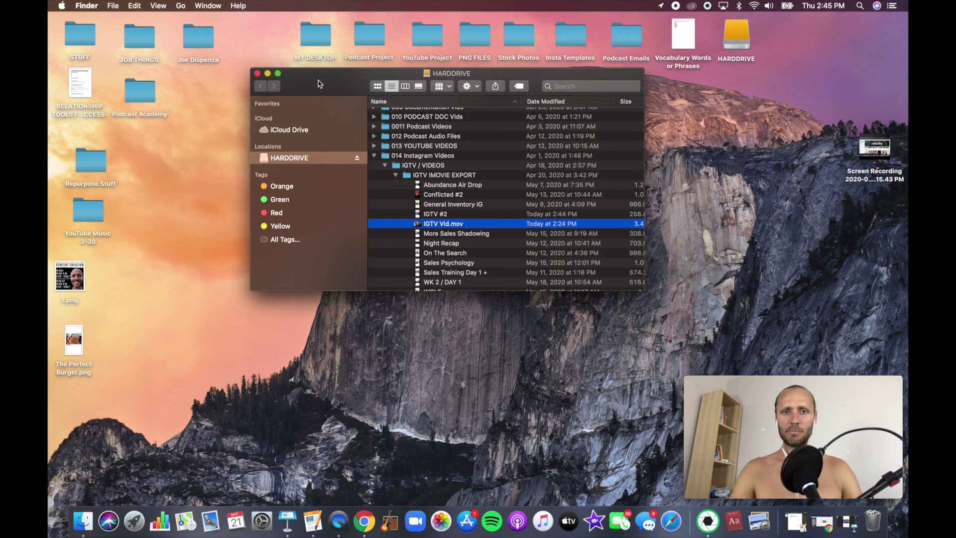
click(434, 216)
double_click(461, 217)
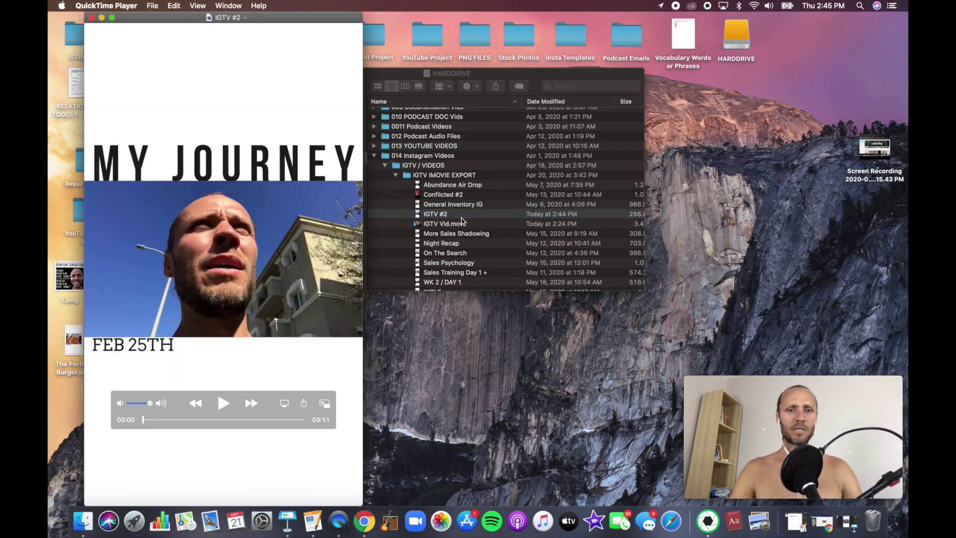
click(223, 403)
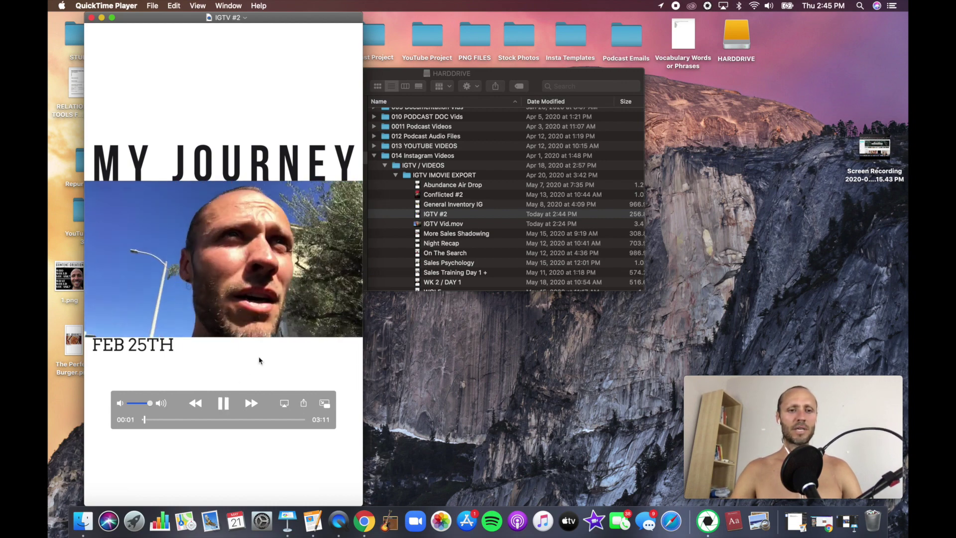
click(225, 403)
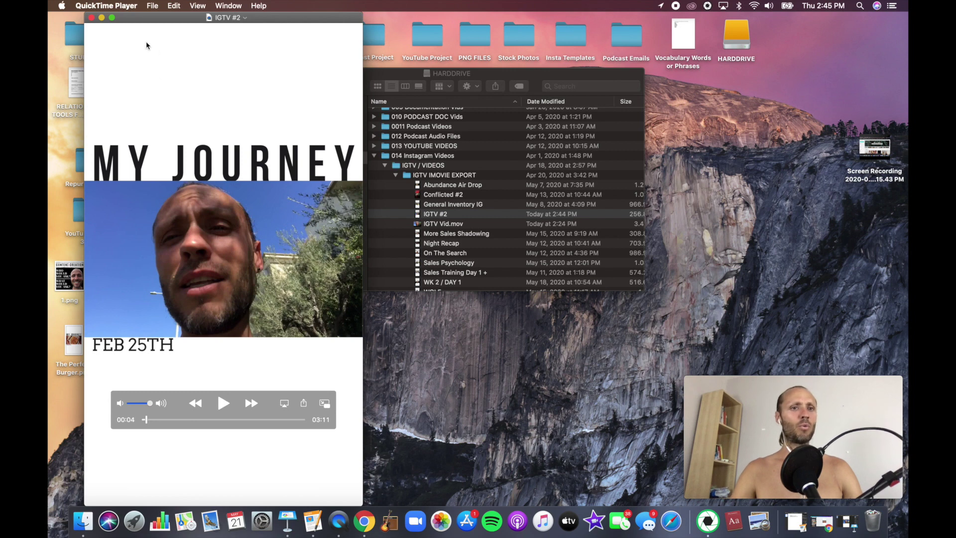
Step: Share the IGTV #2 movie through AirDrop and send it to the listed iPhone
click(132, 4)
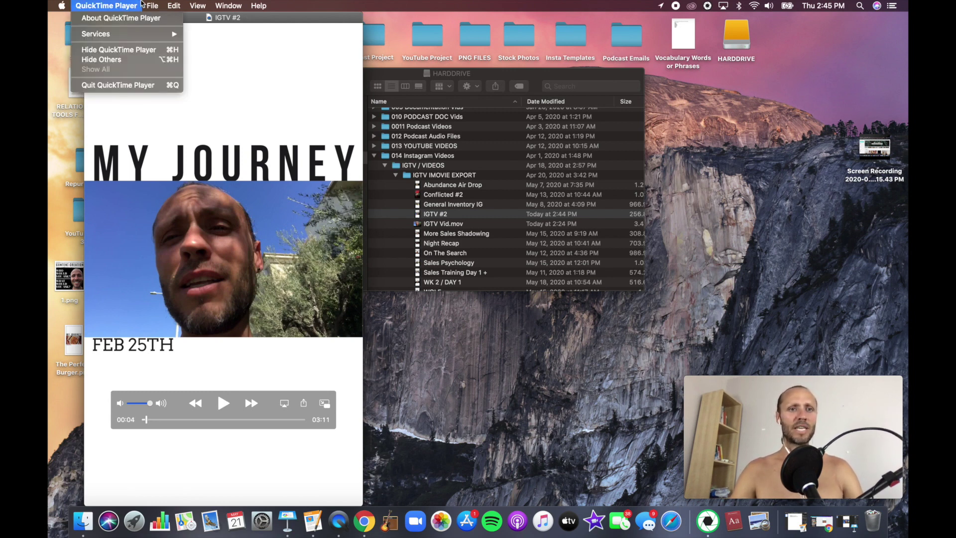
mouse_move(155, 4)
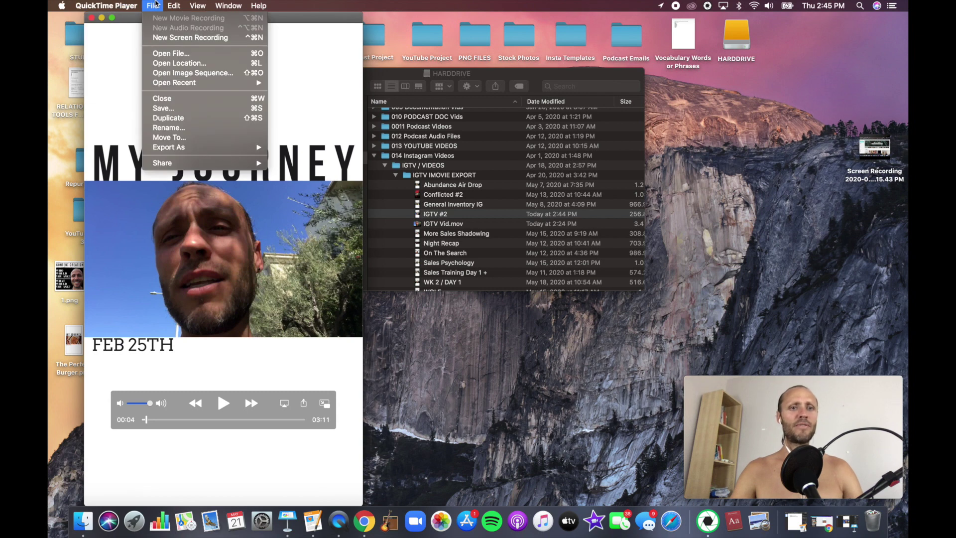
mouse_move(171, 165)
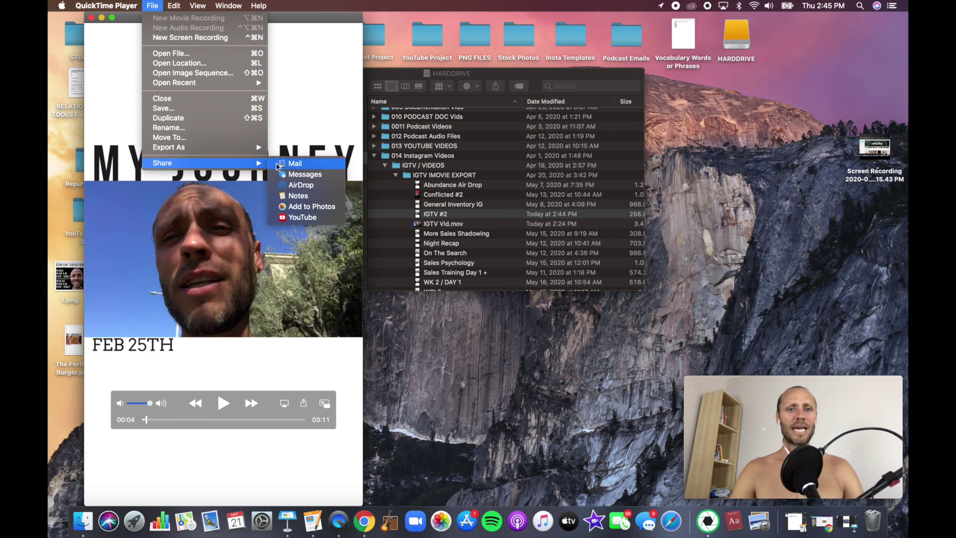
click(292, 185)
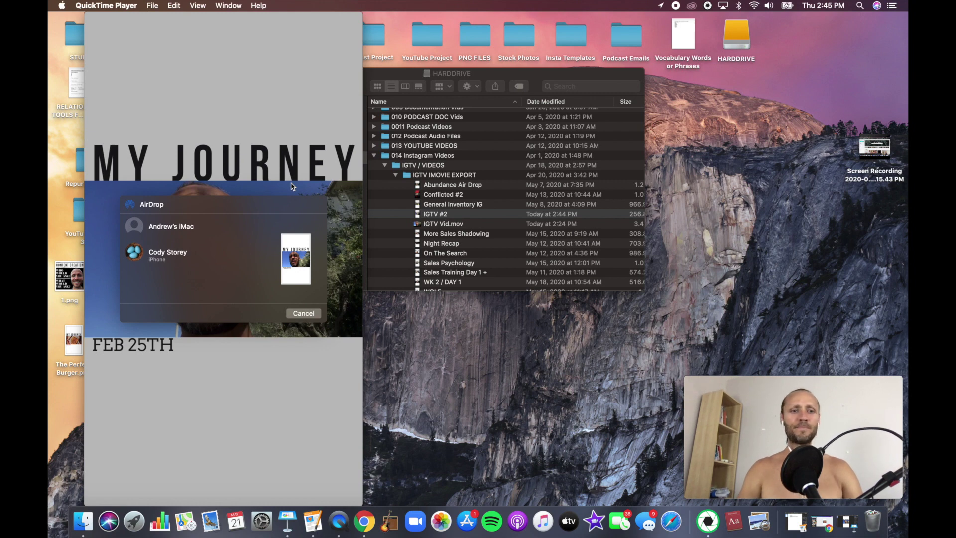
click(164, 252)
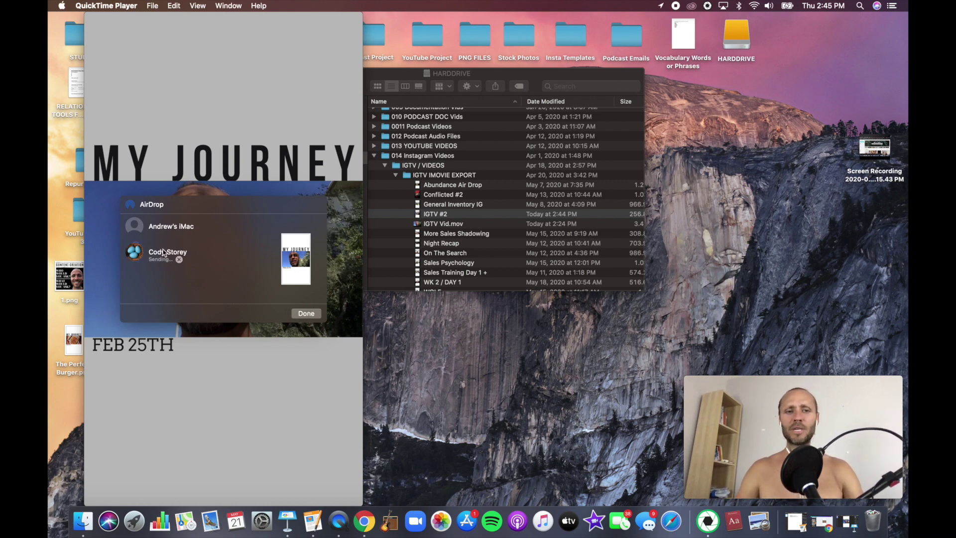